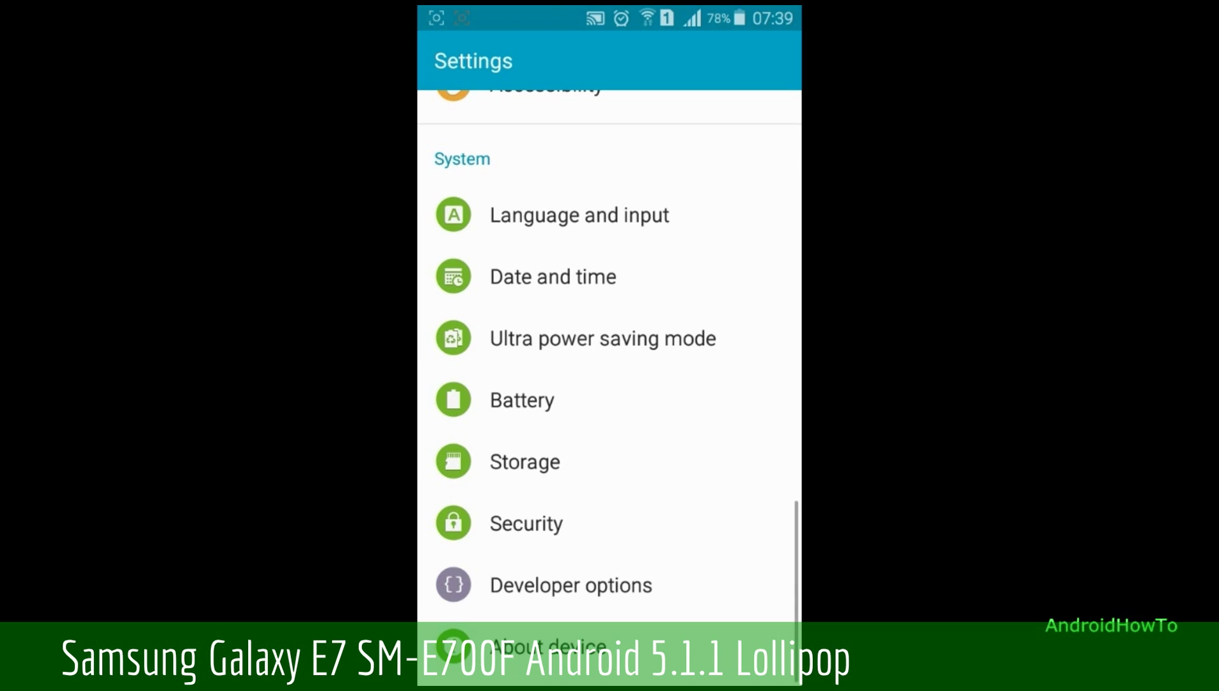
In the phone's Developer options, switch USB debugging off and on again, allowing it when asked.
{"action": "scroll", "coordinate": [609, 358], "scroll_direction": "up", "scroll_amount": 15}
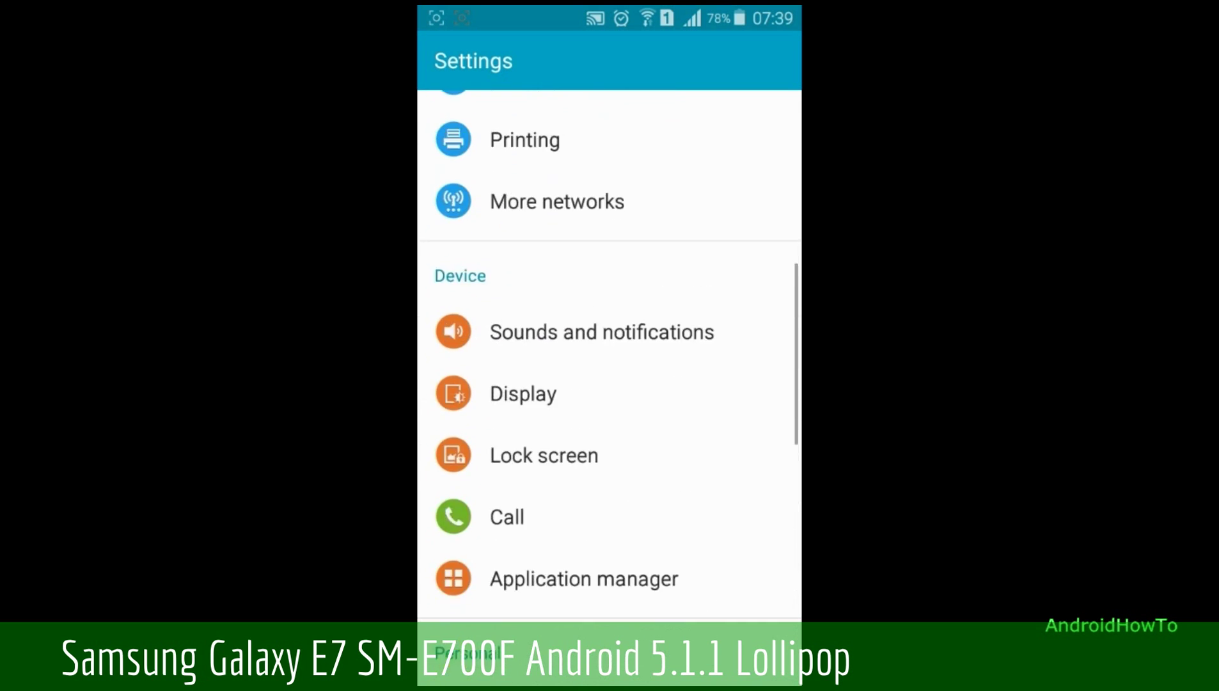
{"action": "scroll", "coordinate": [609, 358], "scroll_direction": "down", "scroll_amount": 10}
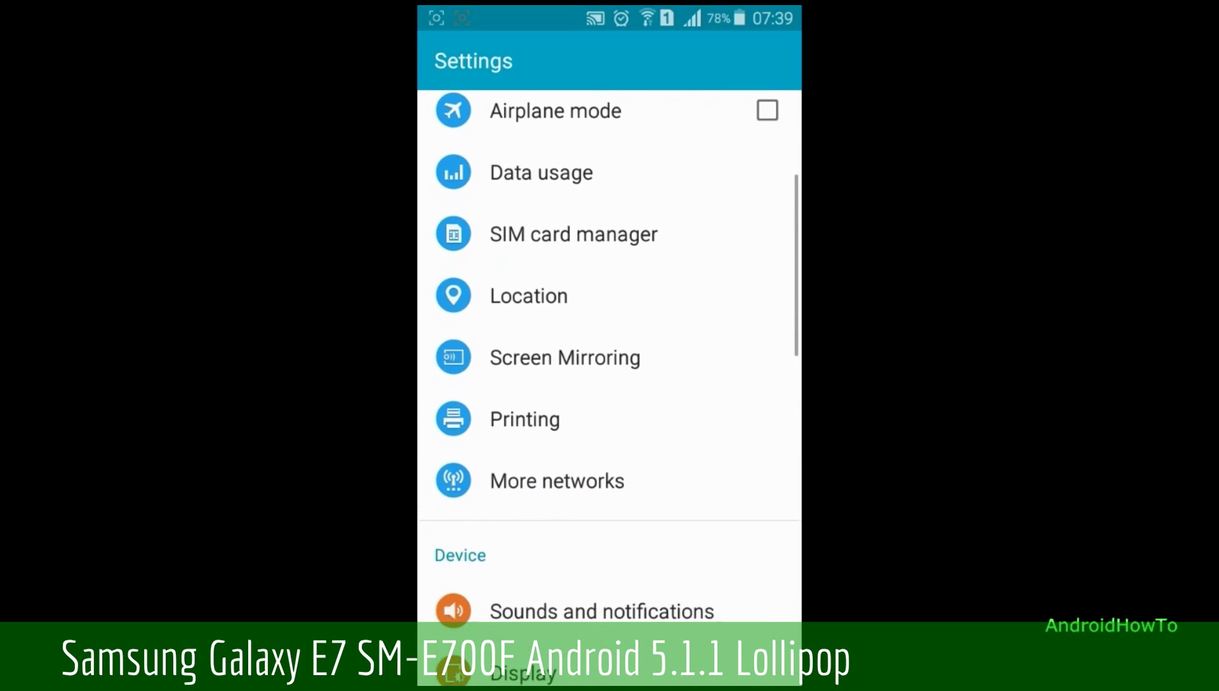
{"action": "scroll", "coordinate": [609, 358], "scroll_direction": "down", "scroll_amount": 10}
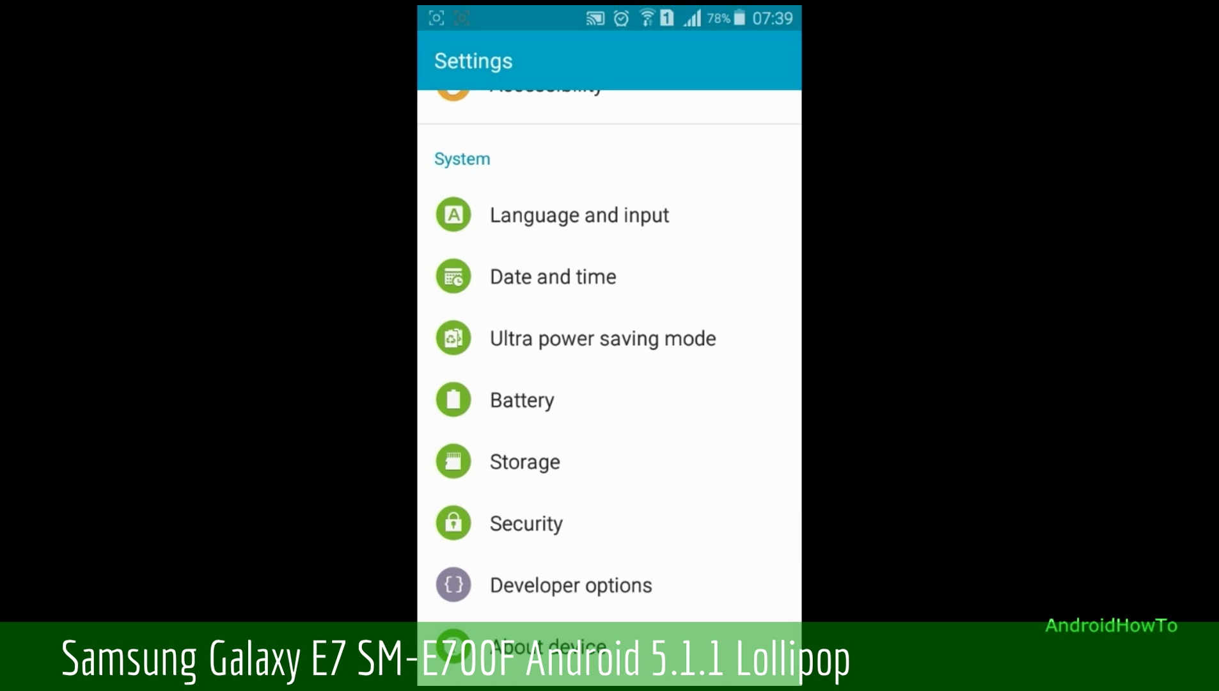
{"action": "left_click", "coordinate": [570, 585]}
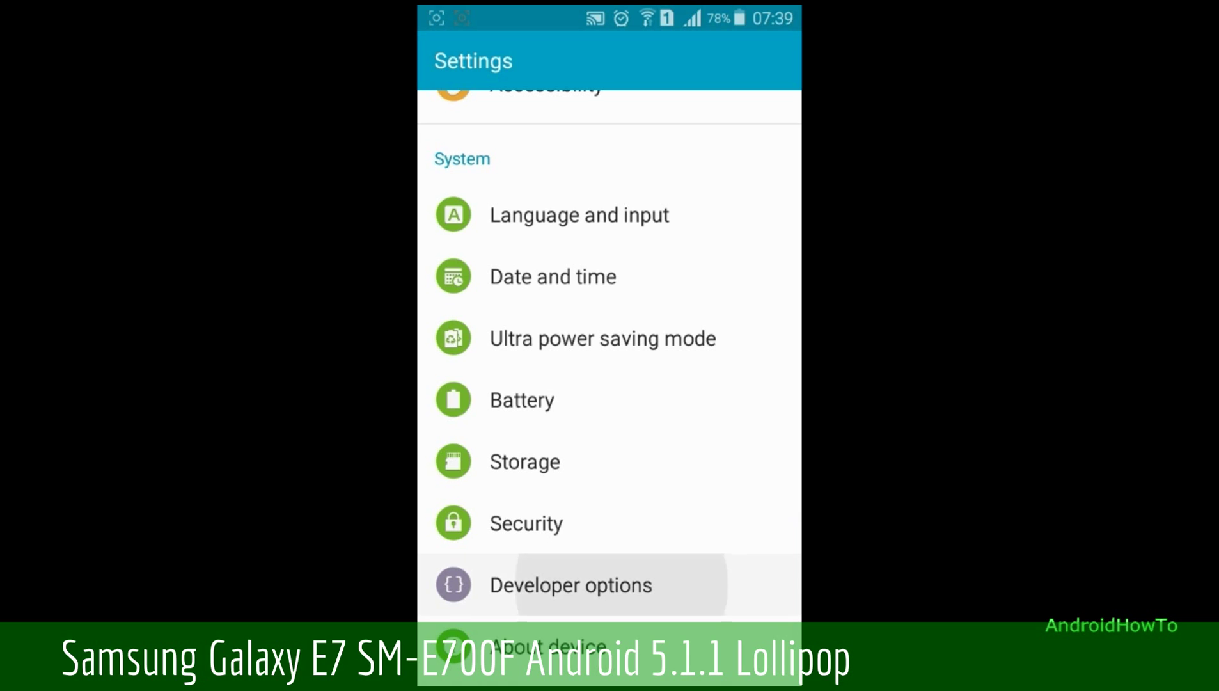
{"action": "scroll", "coordinate": [609, 390], "scroll_direction": "down", "scroll_amount": 4}
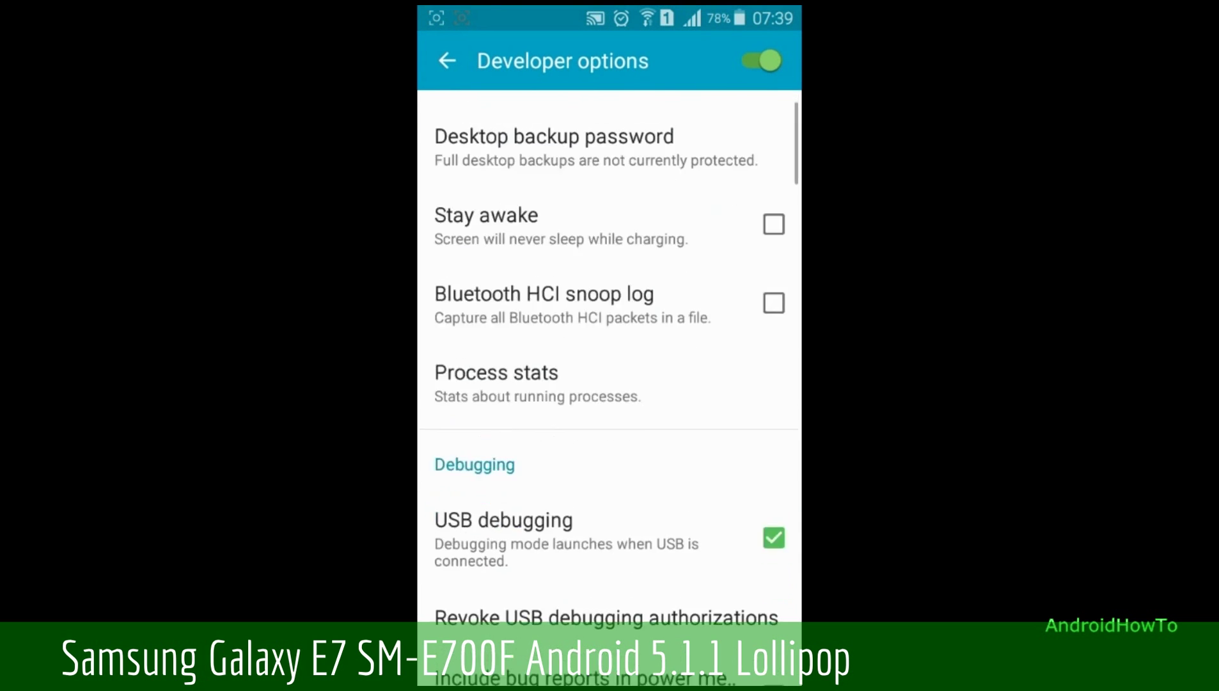
{"action": "left_click", "coordinate": [610, 335]}
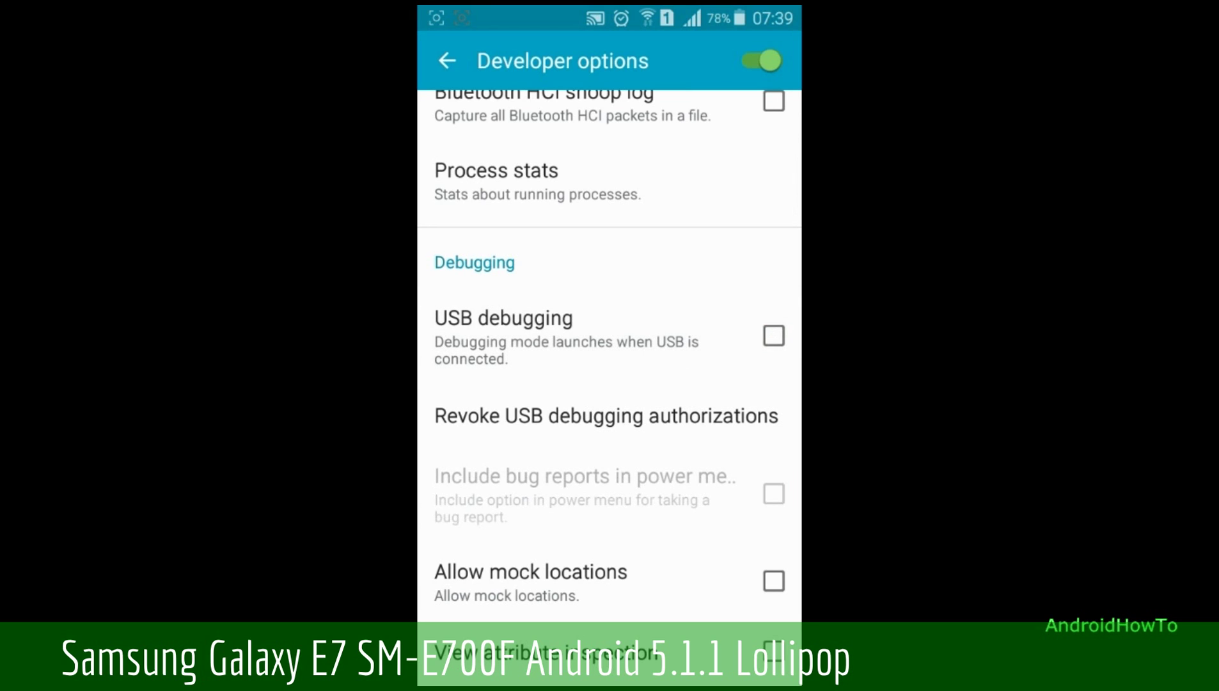
{"action": "left_click", "coordinate": [609, 335]}
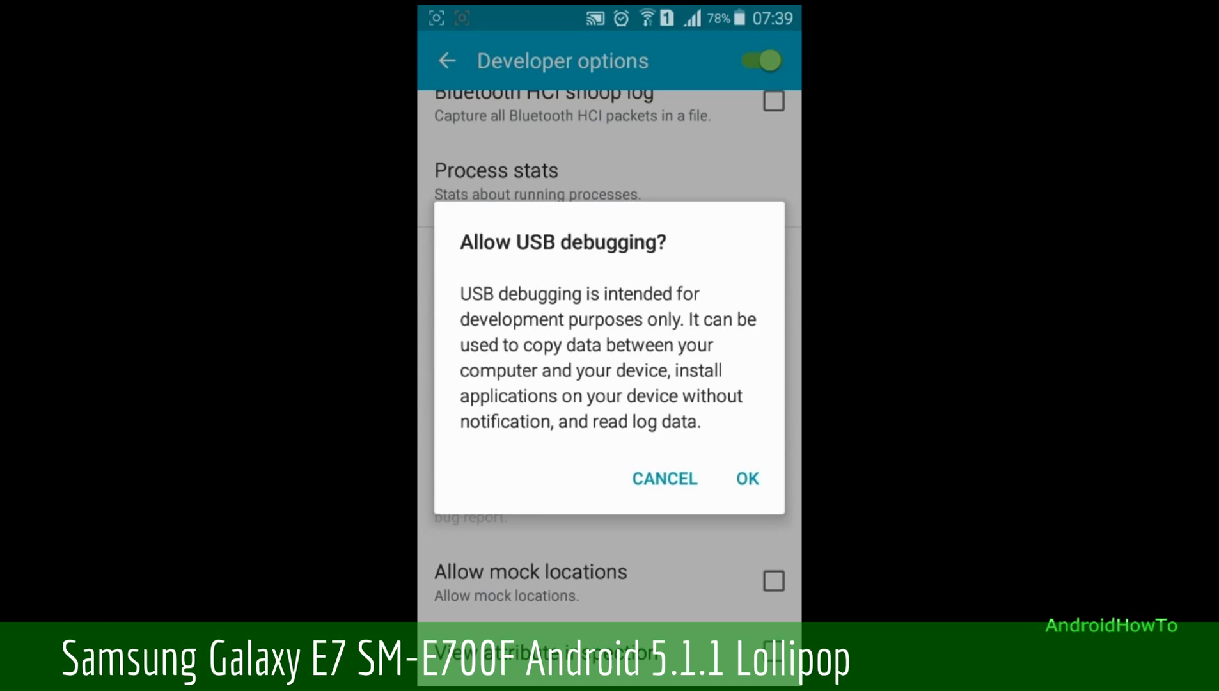
{"action": "left_click", "coordinate": [747, 479]}
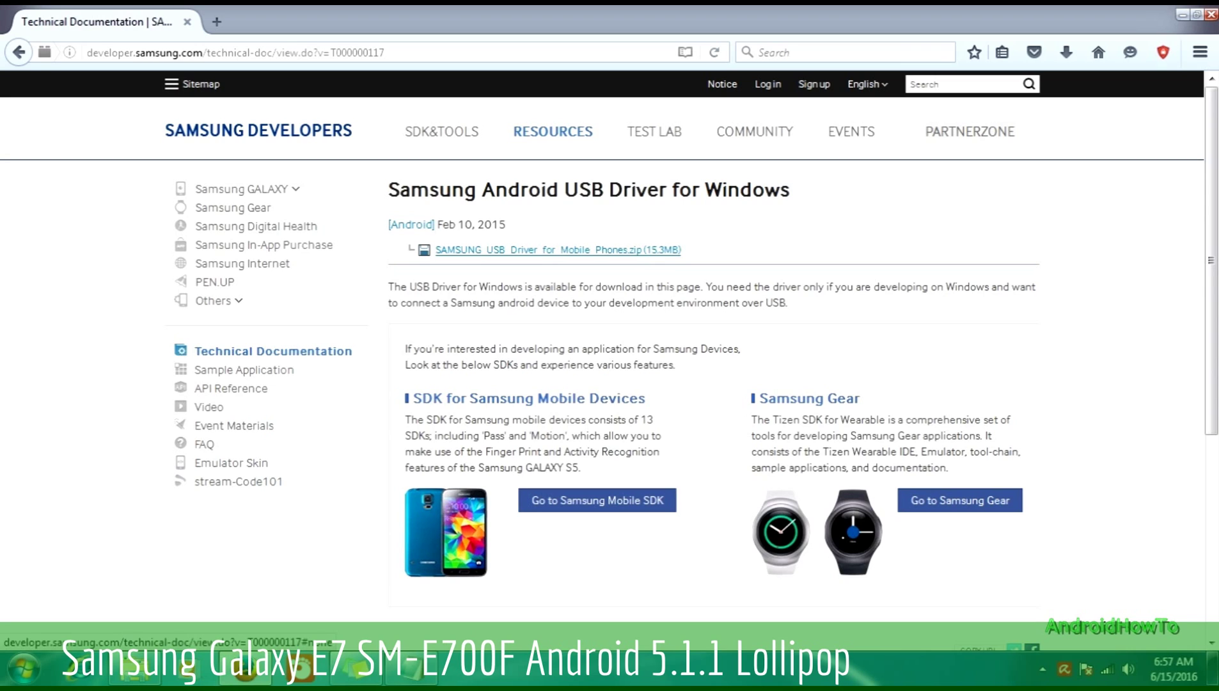
Download SAMSUNG_USB_Driver_for_Mobile_Phones.zip from the Samsung Developers page in the computer's browser and save the file.
{"action": "left_click_drag", "start_coordinate": [682, 251], "coordinate": [434, 250]}
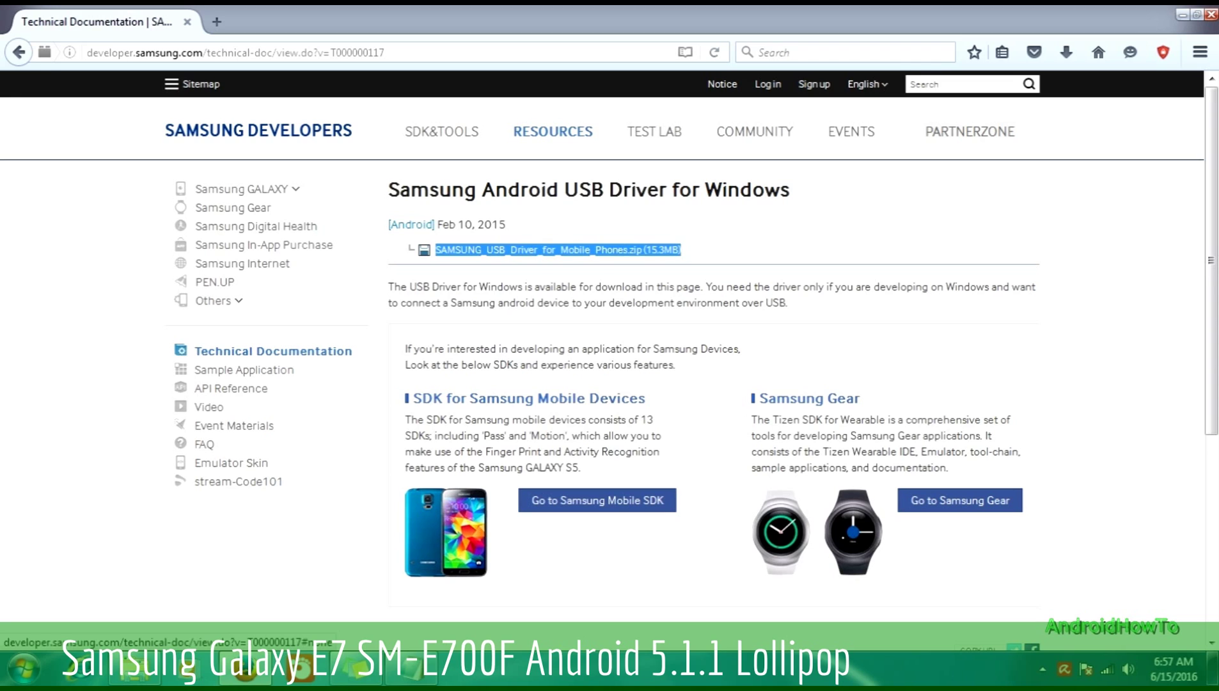
{"action": "left_click", "coordinate": [556, 250]}
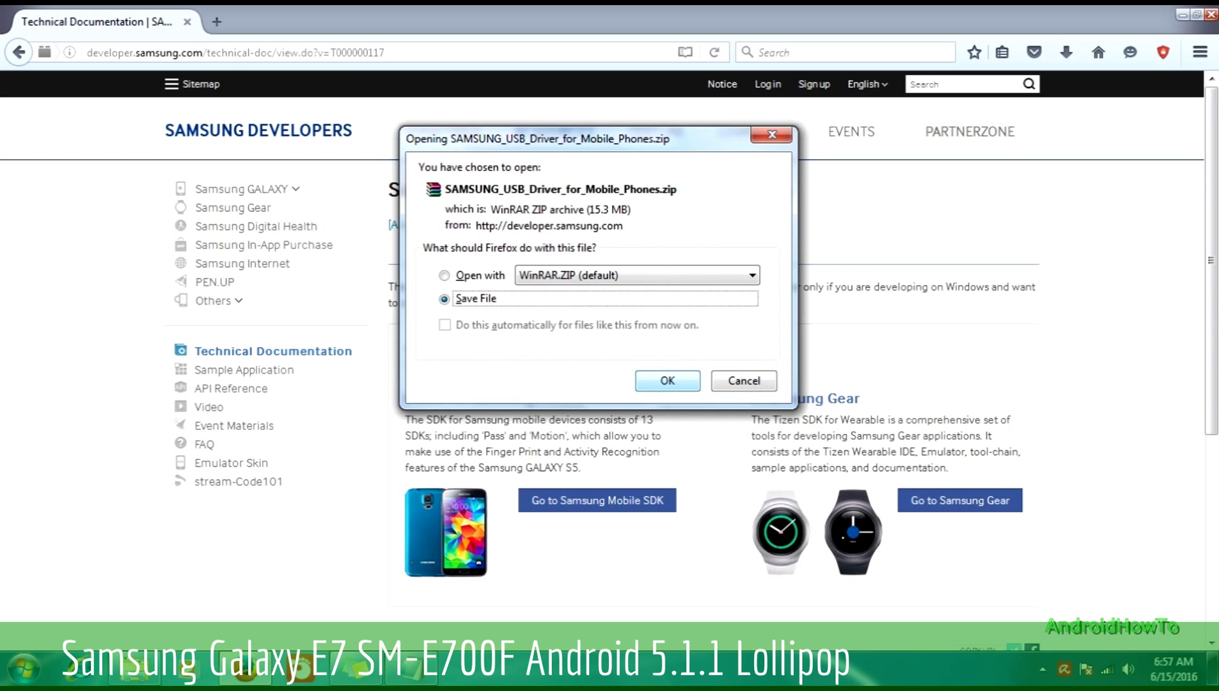
{"action": "key", "text": "Return"}
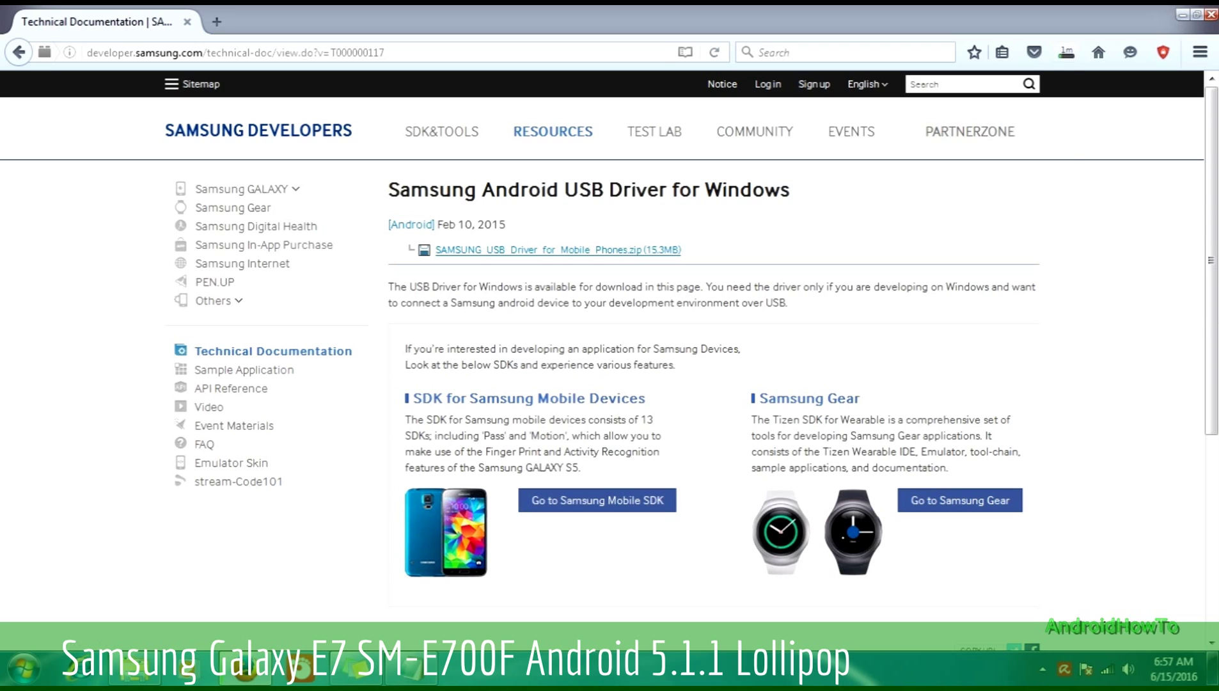
Open the newly downloaded driver archive and extract SAMSUNG_USB_Driver_for_Mobile_Phones.exe to the desktop's SETUP Files folder, closing the archive when done.
{"action": "left_click", "coordinate": [1065, 52]}
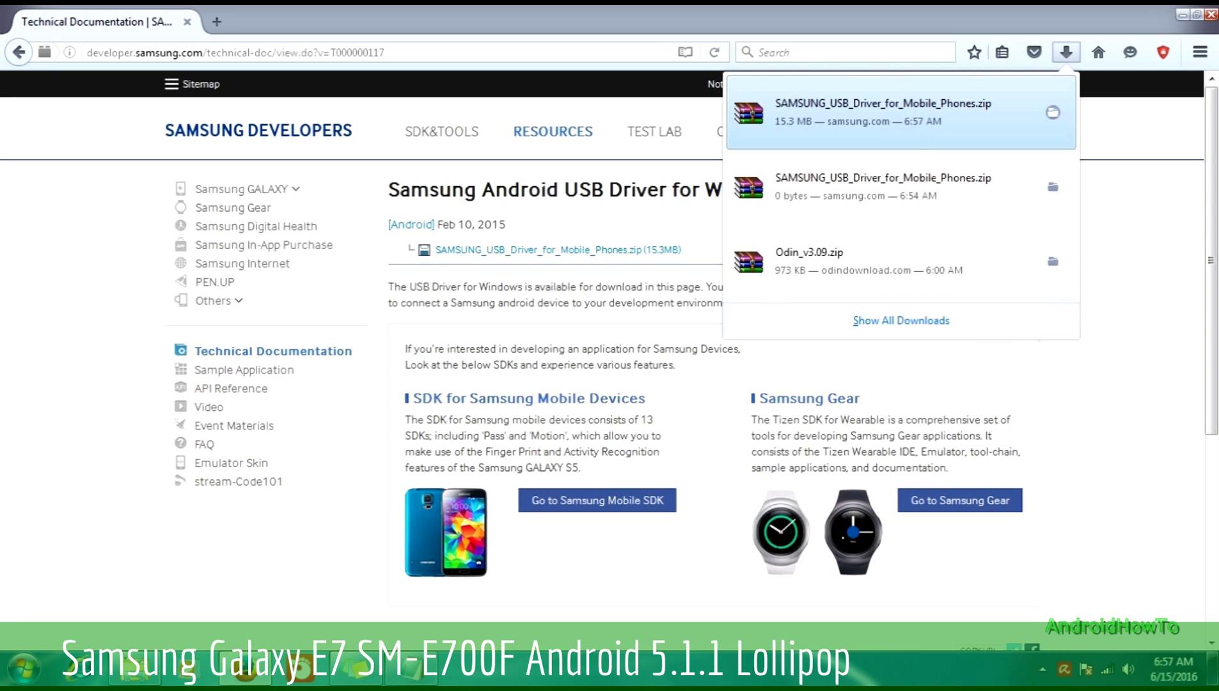
{"action": "left_click", "coordinate": [882, 112]}
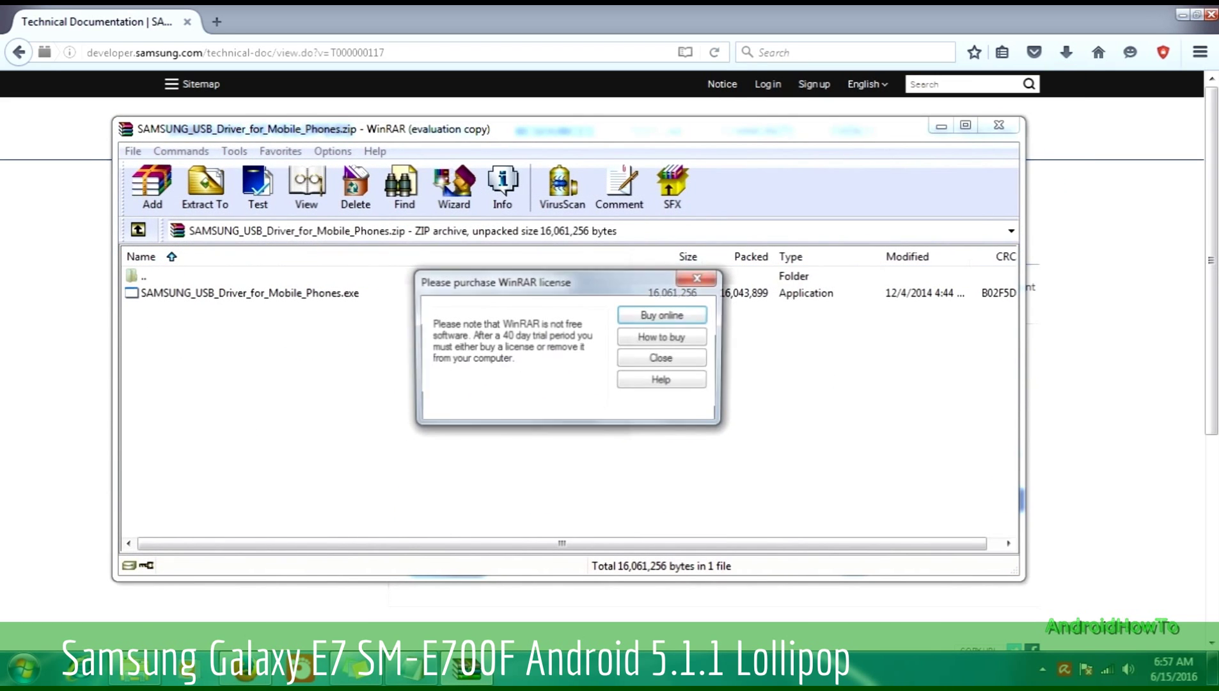
{"action": "left_click", "coordinate": [663, 356]}
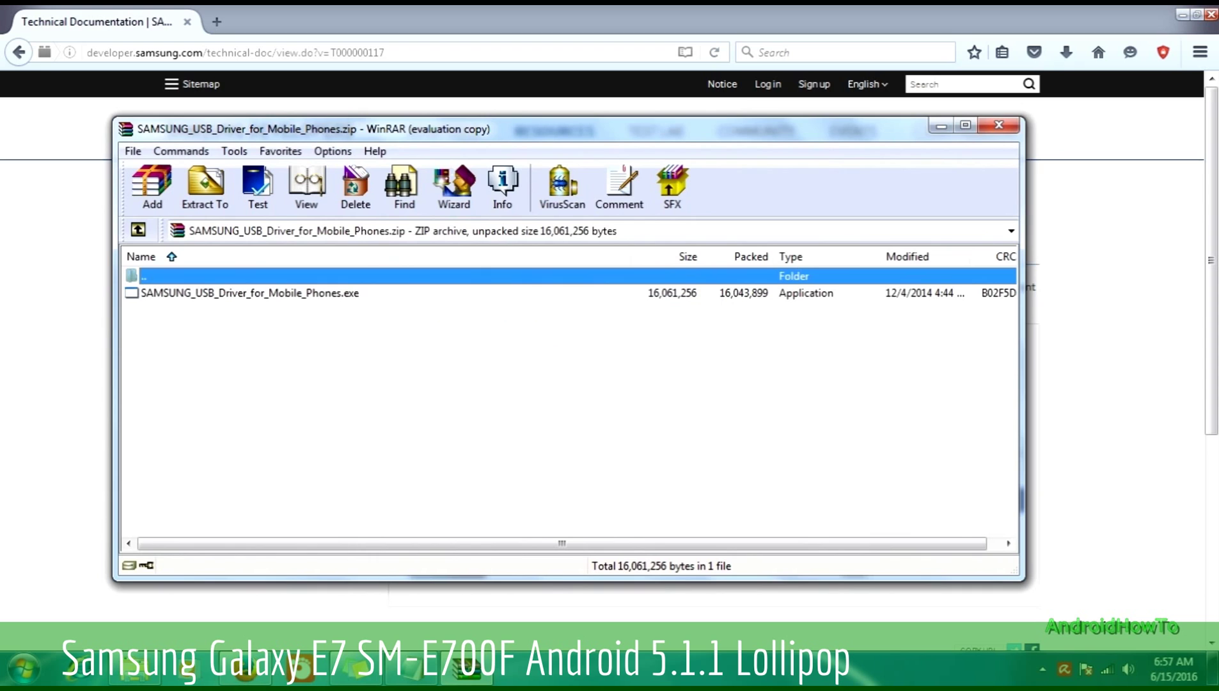
{"action": "left_click", "coordinate": [250, 293]}
{"action": "left_click", "coordinate": [205, 187]}
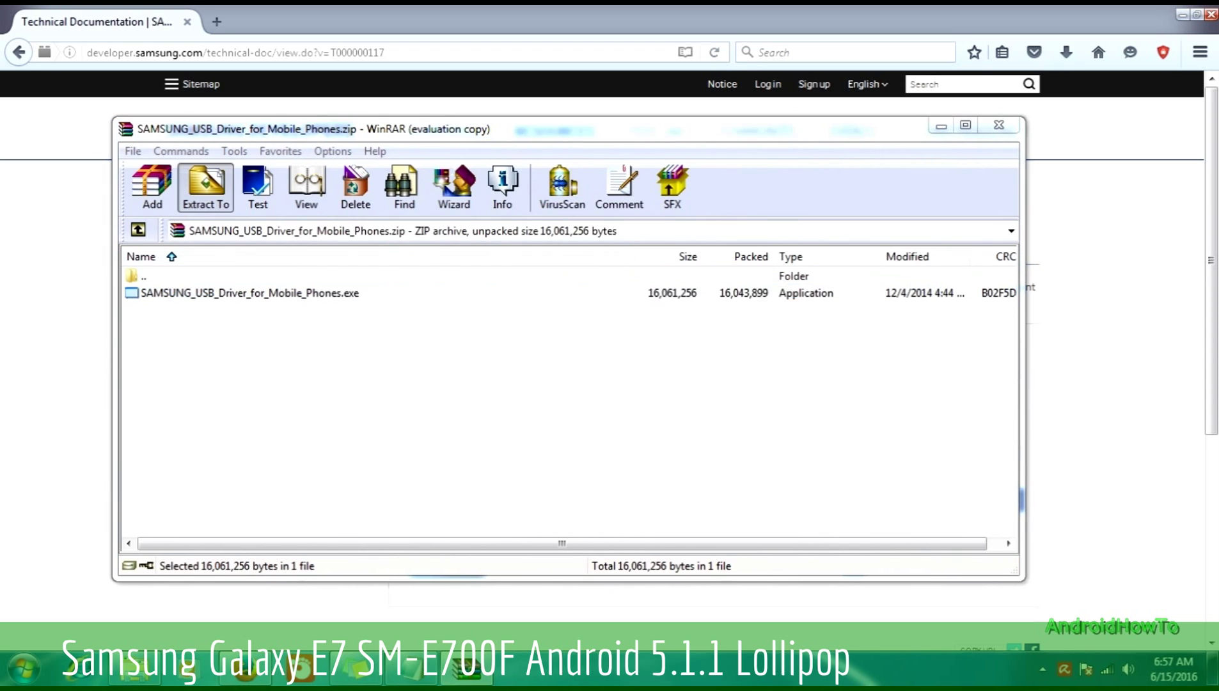
{"action": "left_click", "coordinate": [620, 365]}
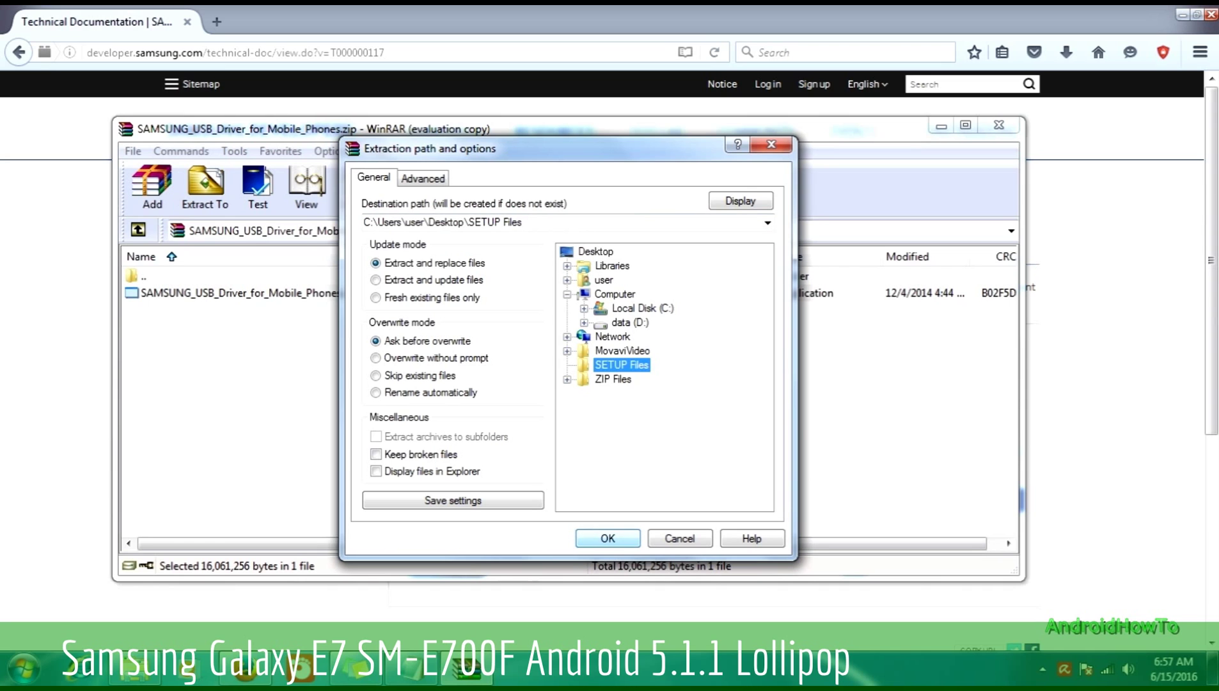
{"action": "left_click", "coordinate": [608, 538]}
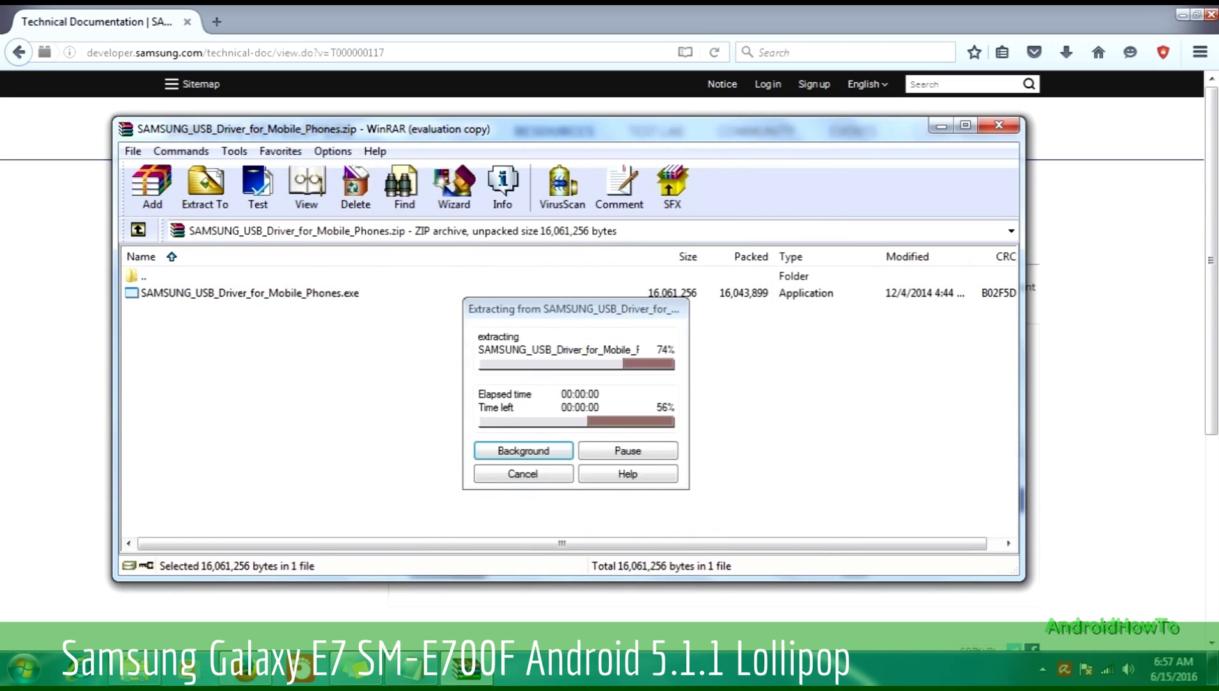
{"action": "left_click", "coordinate": [998, 125]}
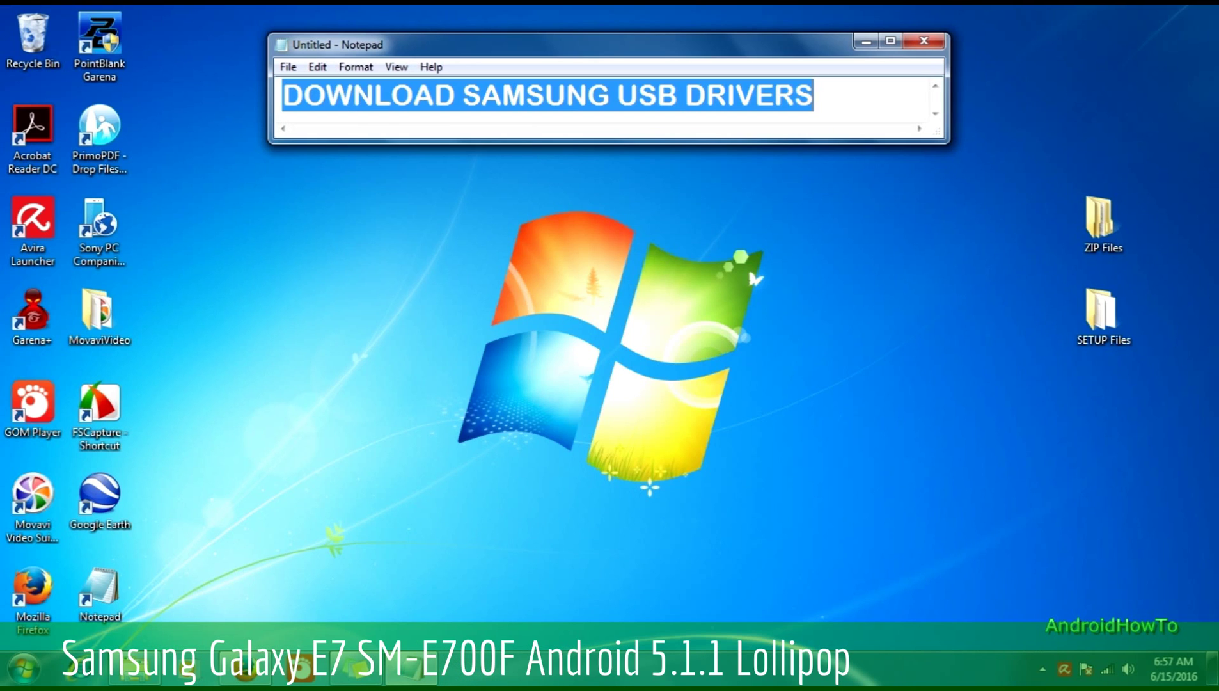
Install the Samsung USB driver from the SETUP Files folder using US English, United States of America and the default location, and close the folder.
{"action": "double_click", "coordinate": [1104, 317]}
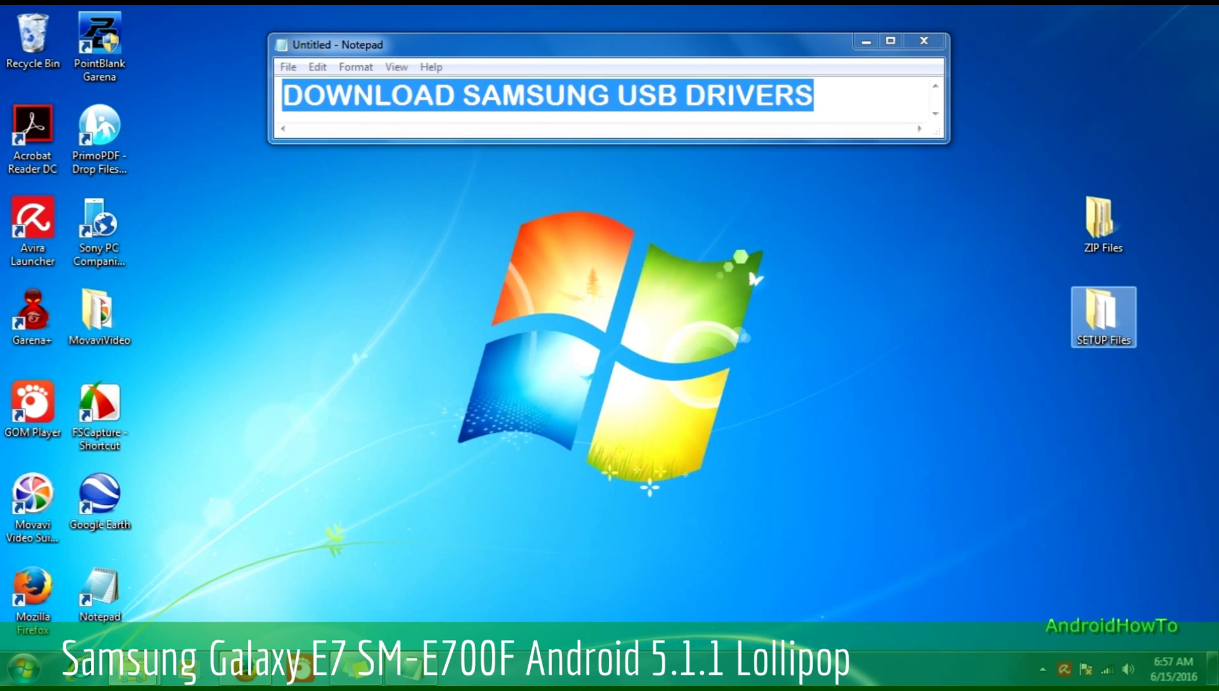
{"action": "double_click", "coordinate": [610, 301]}
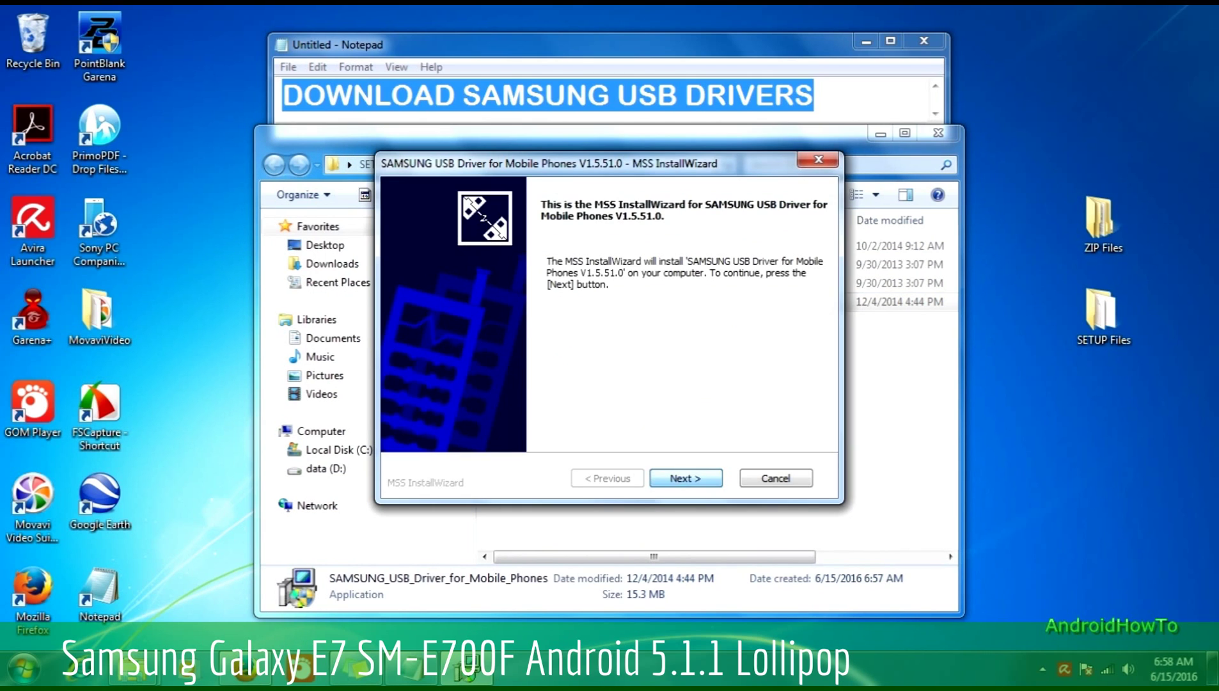
{"action": "key", "text": "Return"}
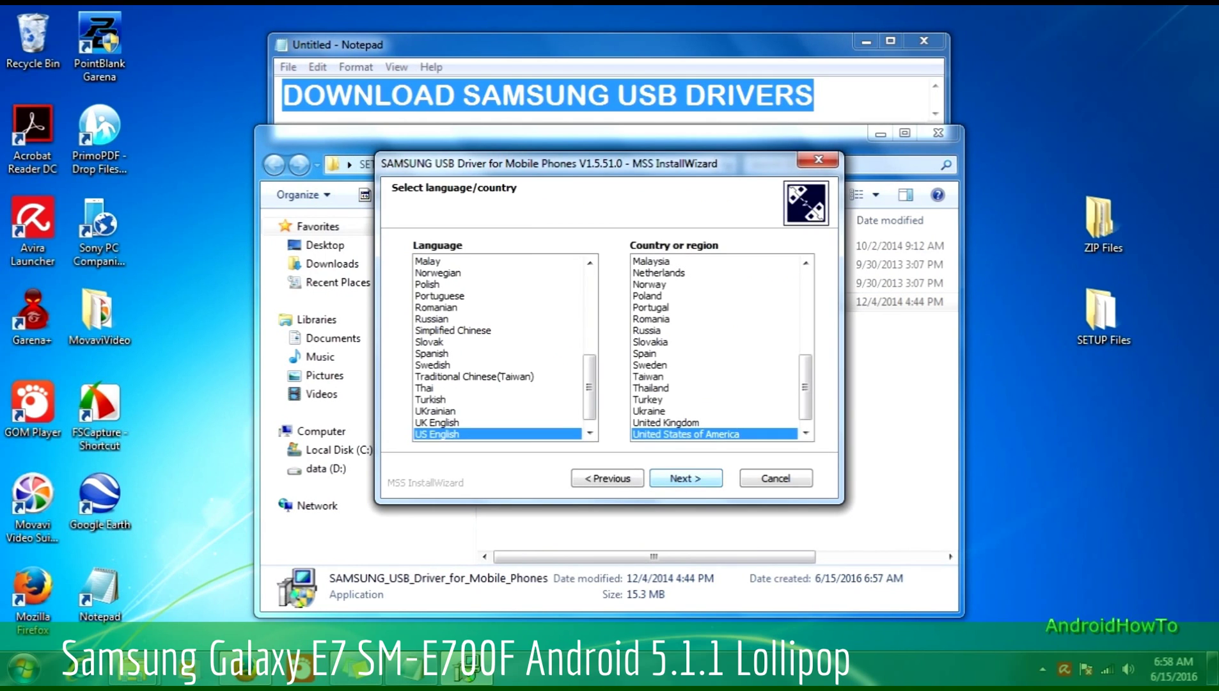
{"action": "key", "text": "Return"}
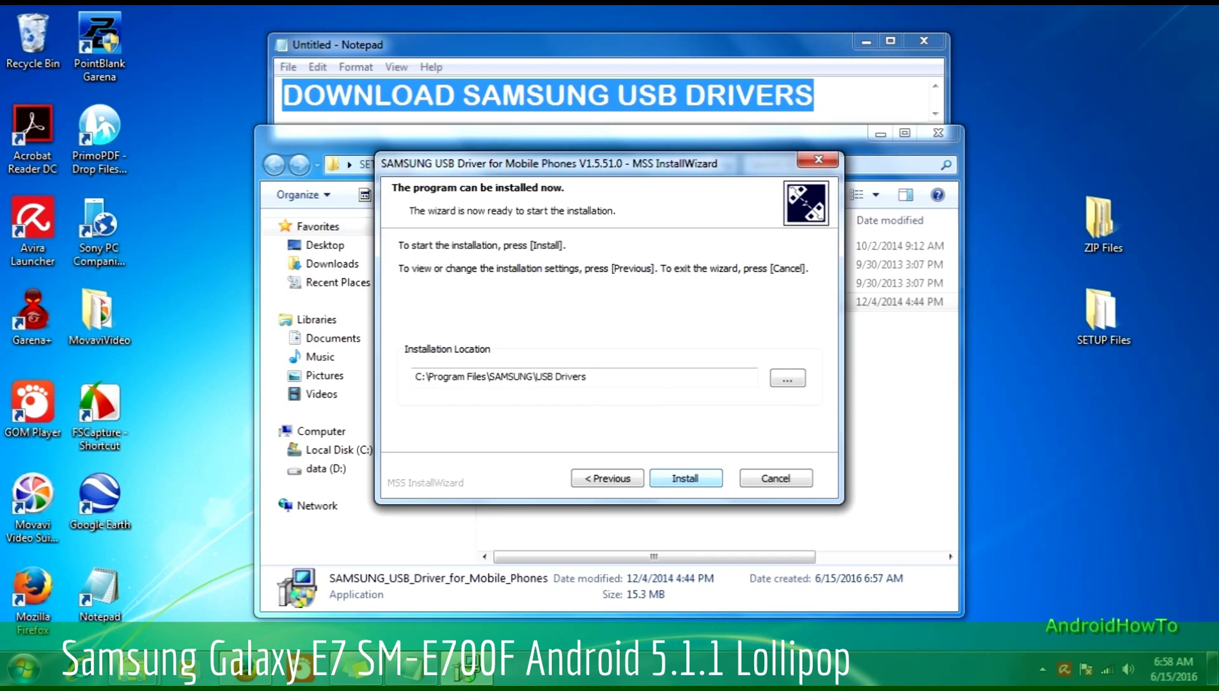
{"action": "key", "text": "Return"}
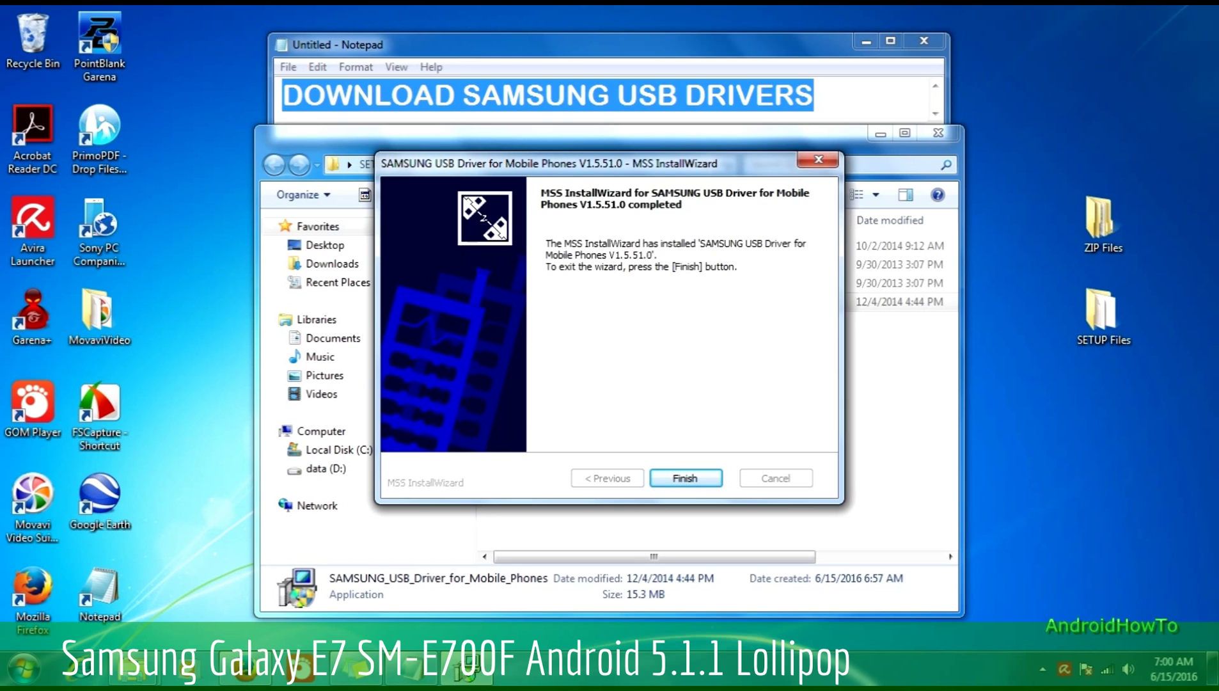
{"action": "key", "text": "Return"}
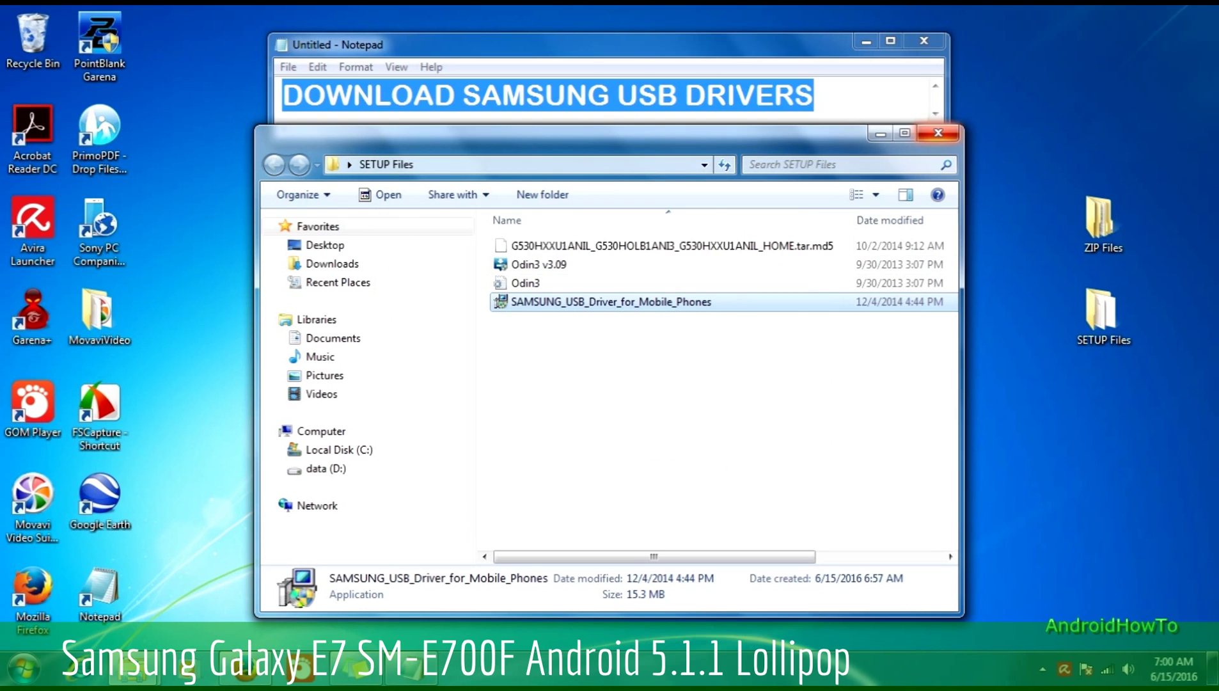
{"action": "left_click", "coordinate": [938, 133]}
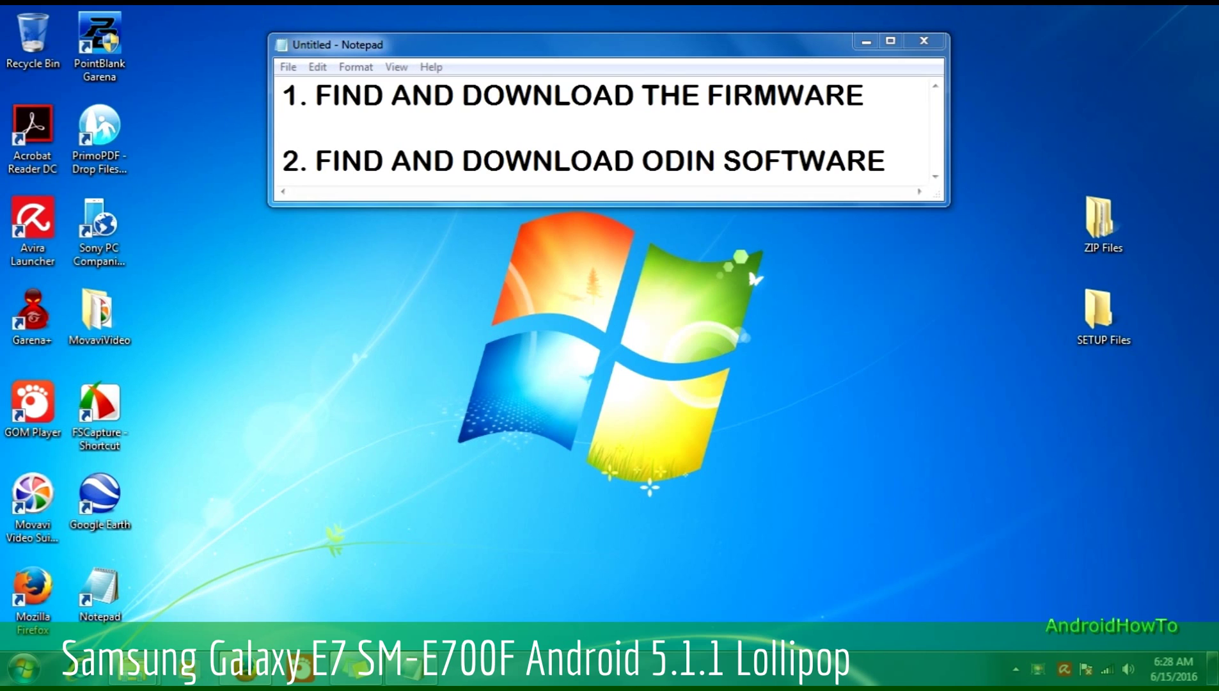
Highlight the firmware download heading in the notes, and search SamMobile's firmware page for SM-G530H (GALAXY GRAND PRIME).
{"action": "left_click_drag", "start_coordinate": [282, 96], "coordinate": [864, 96]}
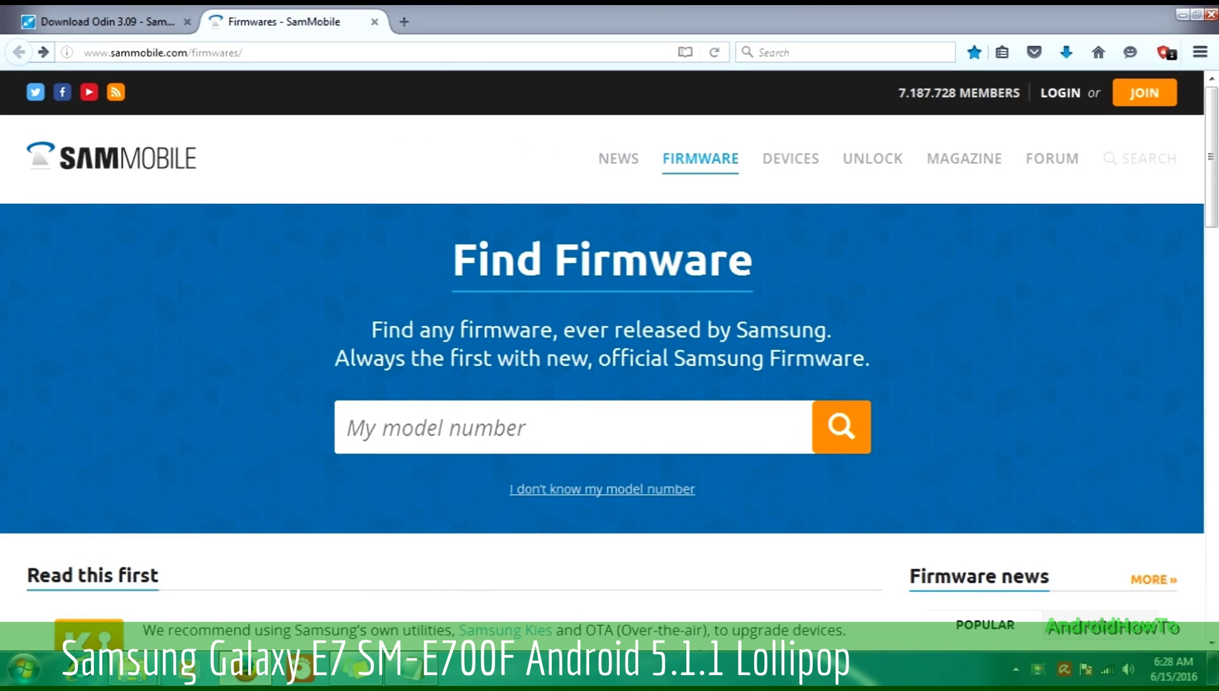
{"action": "left_click", "coordinate": [347, 427]}
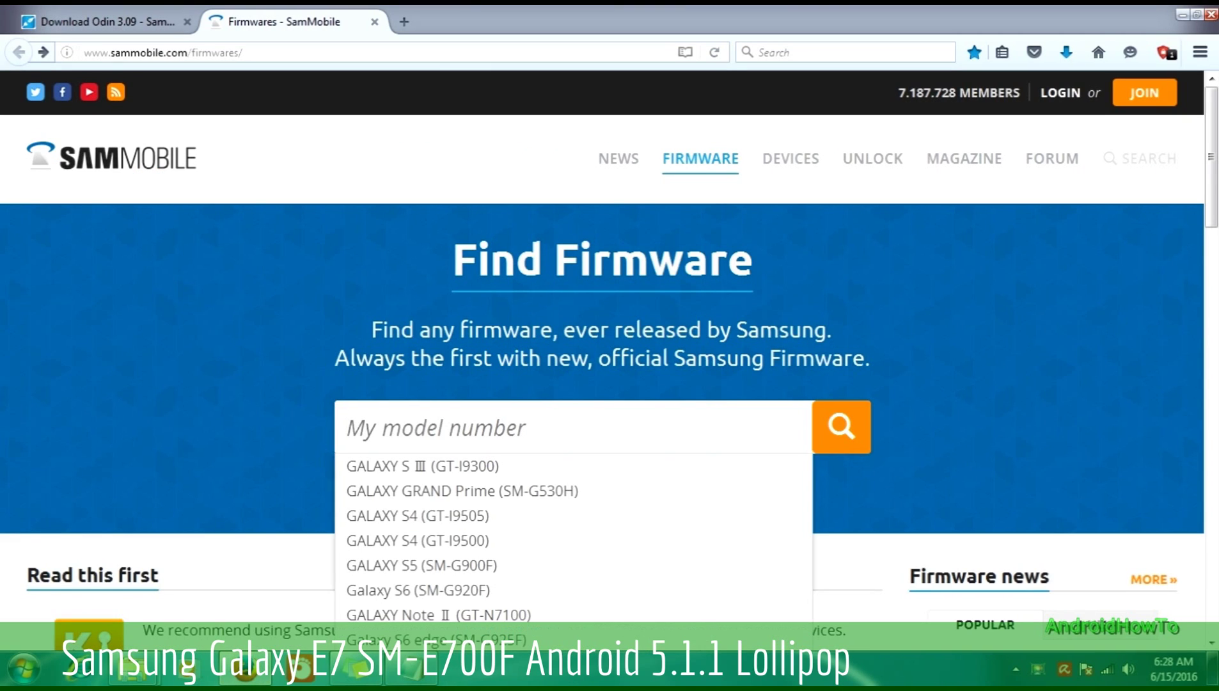
{"action": "type", "text": "SM-"}
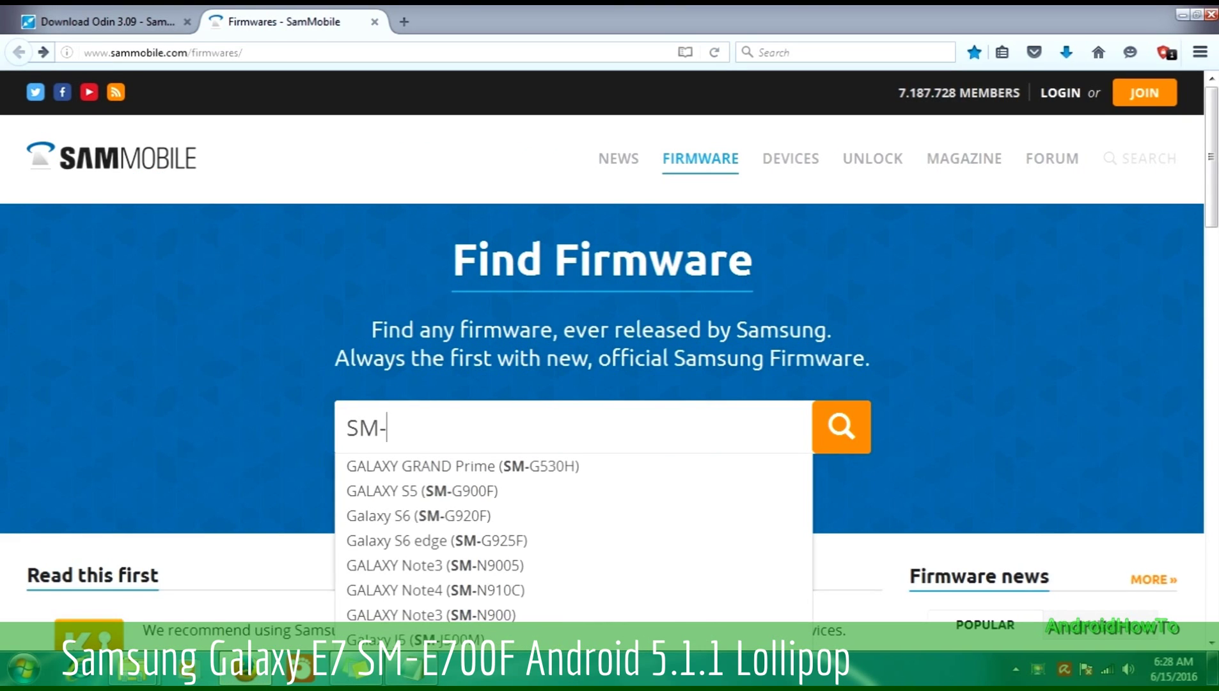
{"action": "type", "text": "G530H"}
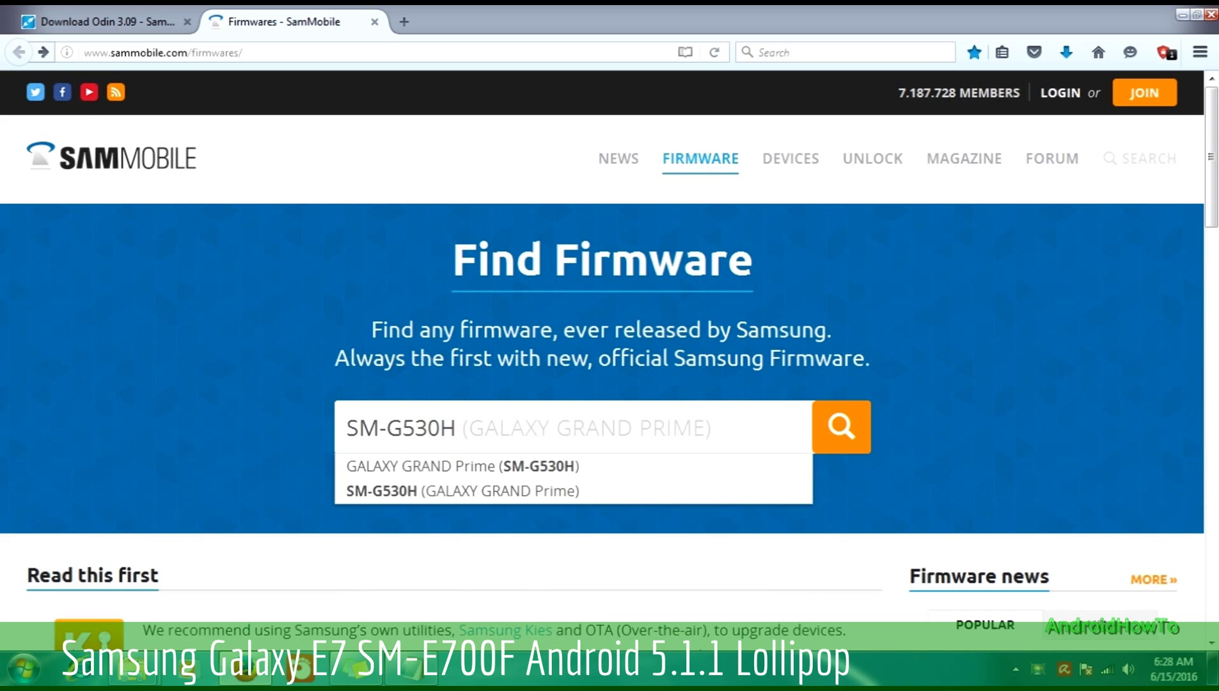
{"action": "key", "text": "Down"}
{"action": "key", "text": "Down"}
{"action": "key", "text": "Return"}
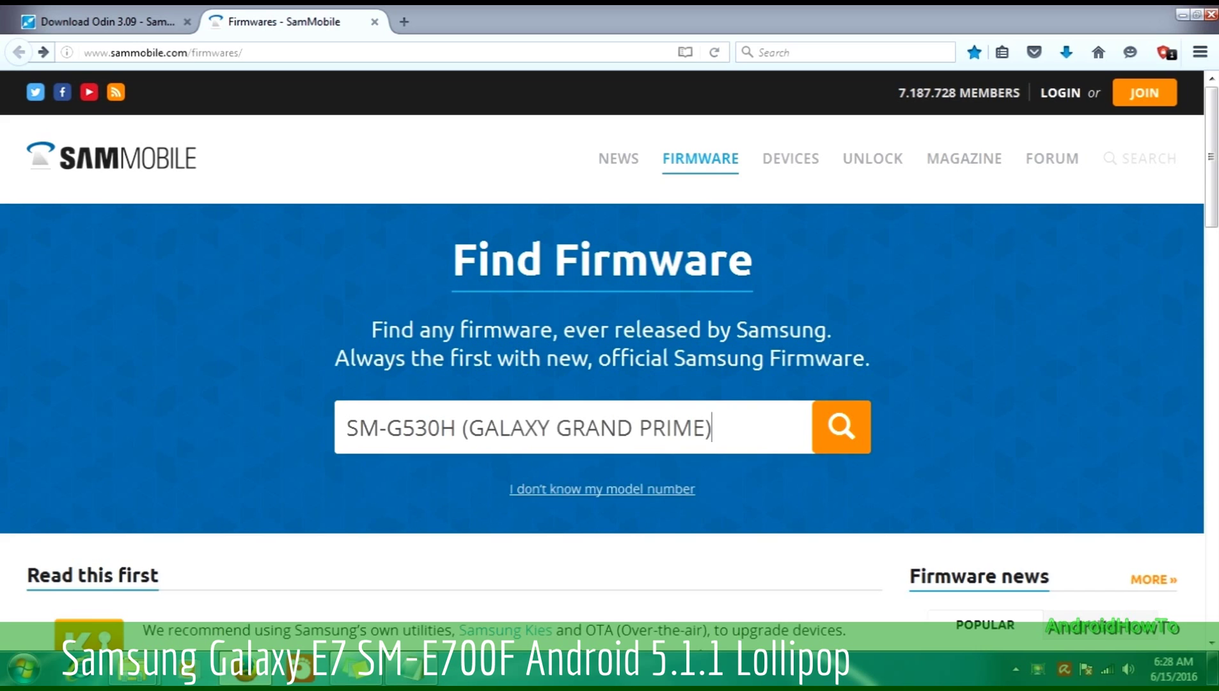
{"action": "key", "text": "Return"}
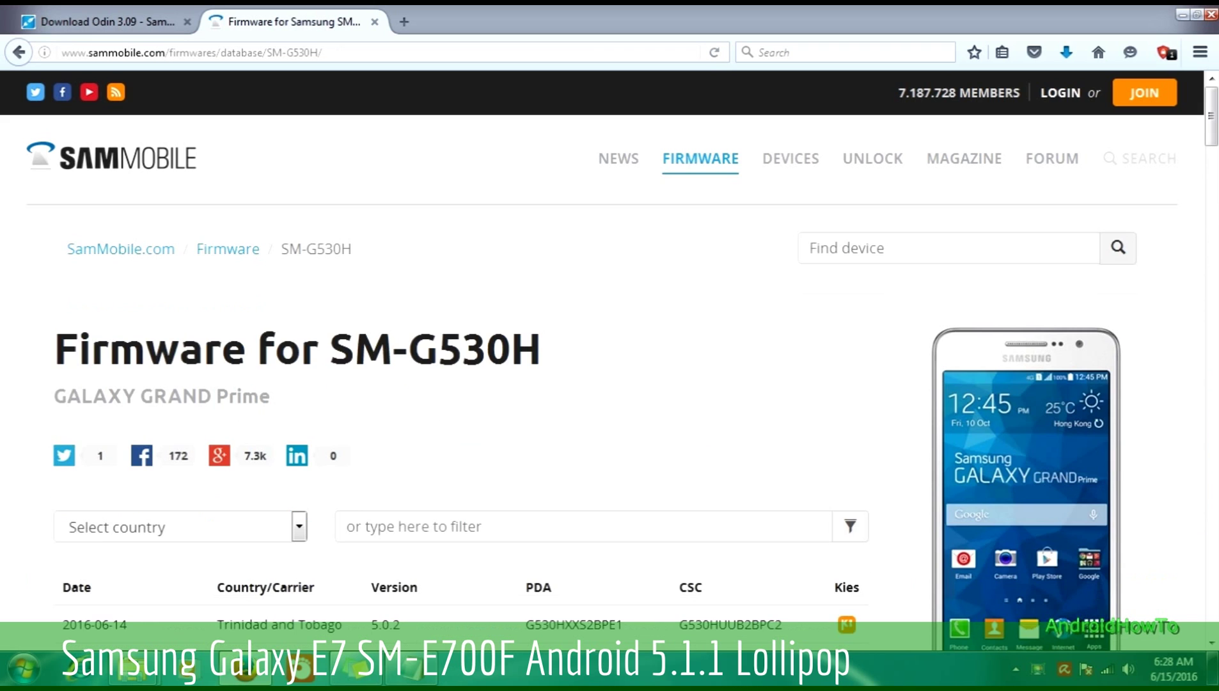
Find the India 5.0.2 firmware with PDA G530HXXU2BOH7 in the SM-G530H list and open its download page.
{"action": "scroll", "coordinate": [608, 364], "scroll_direction": "down", "scroll_amount": 5}
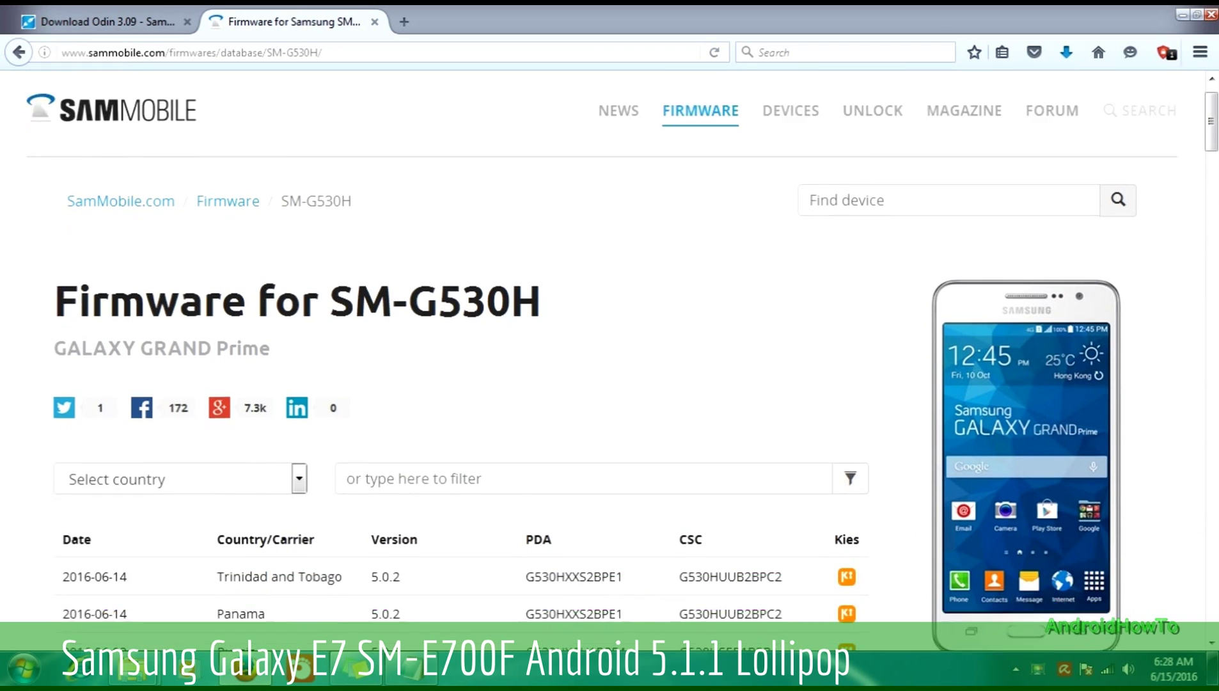
{"action": "scroll", "coordinate": [608, 365], "scroll_direction": "down", "scroll_amount": 2}
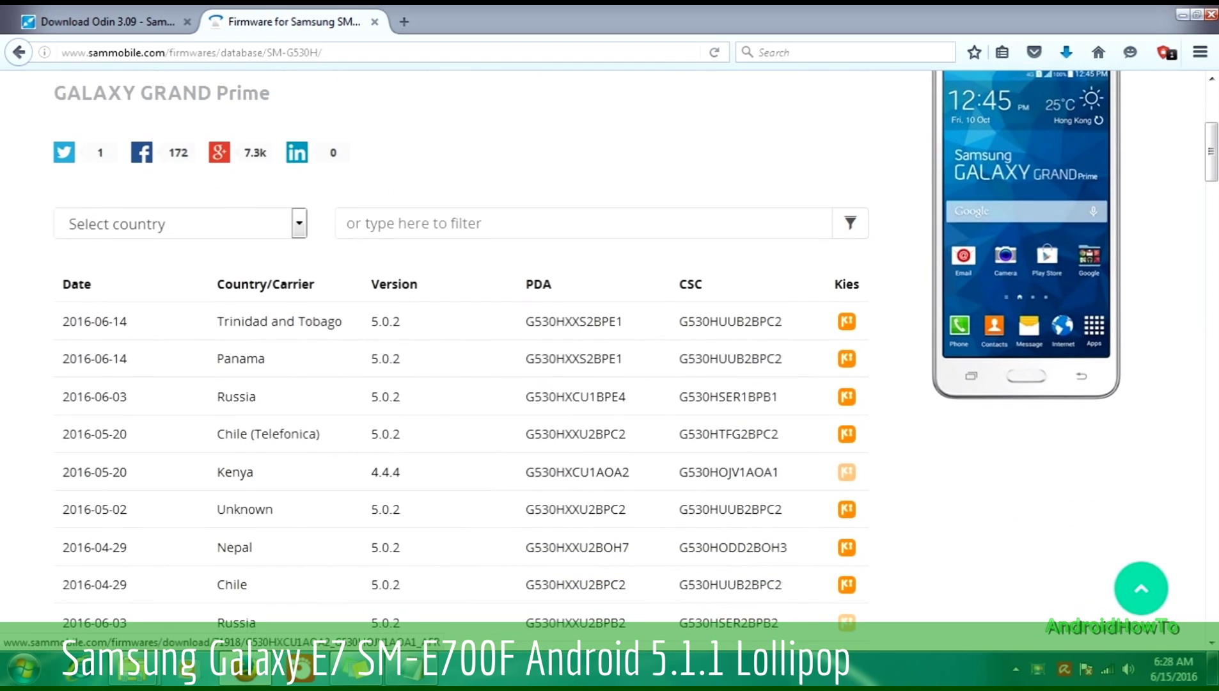
{"action": "scroll", "coordinate": [608, 365], "scroll_direction": "down", "scroll_amount": 10}
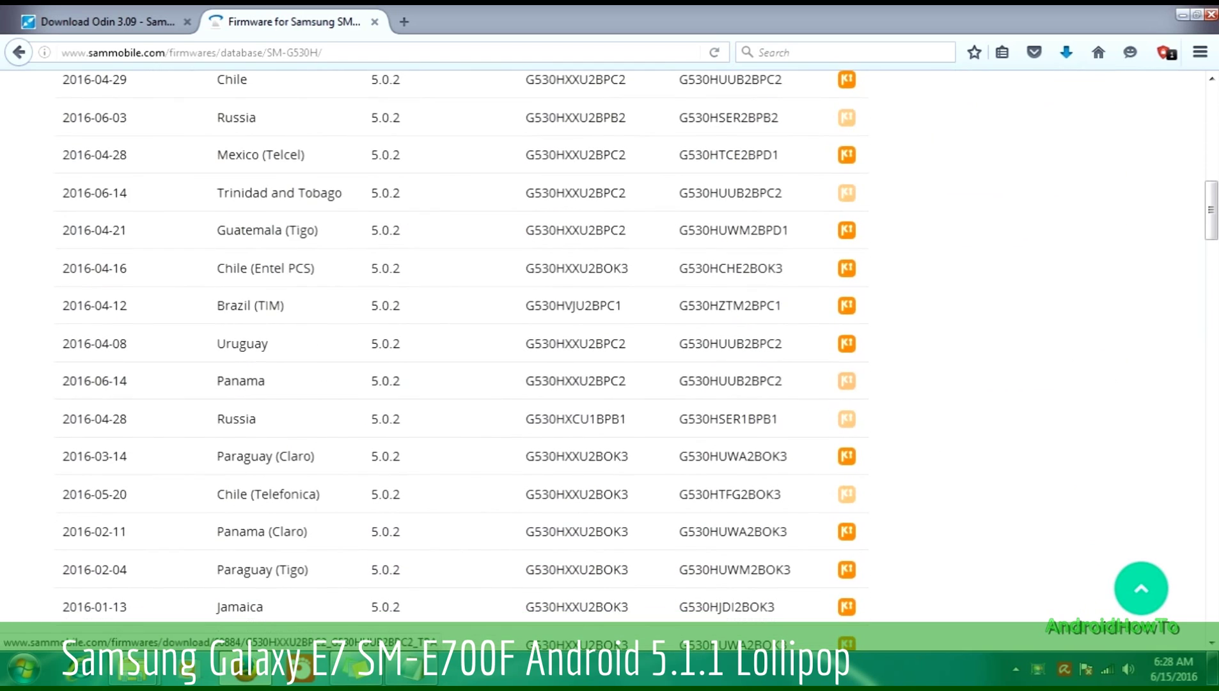
{"action": "scroll", "coordinate": [608, 364], "scroll_direction": "down", "scroll_amount": 10}
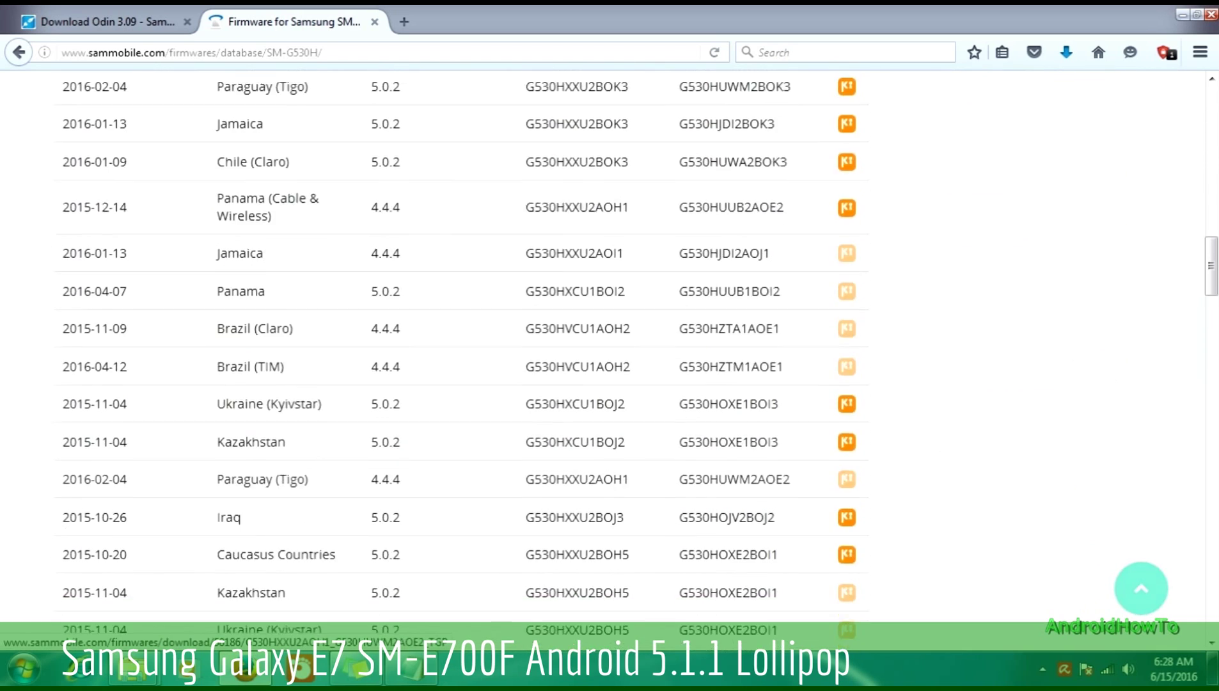
{"action": "scroll", "coordinate": [699, 638], "scroll_direction": "down", "scroll_amount": 5}
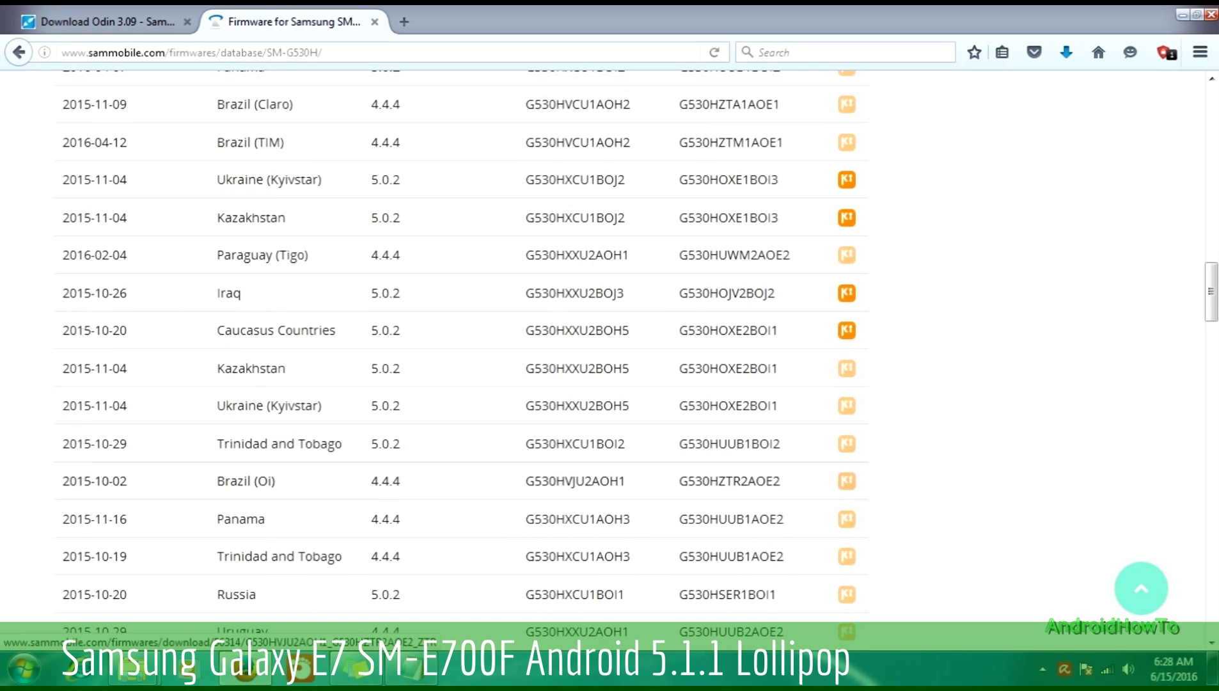
{"action": "scroll", "coordinate": [699, 638], "scroll_direction": "down", "scroll_amount": 2}
{"action": "scroll", "coordinate": [699, 634], "scroll_direction": "down", "scroll_amount": 5}
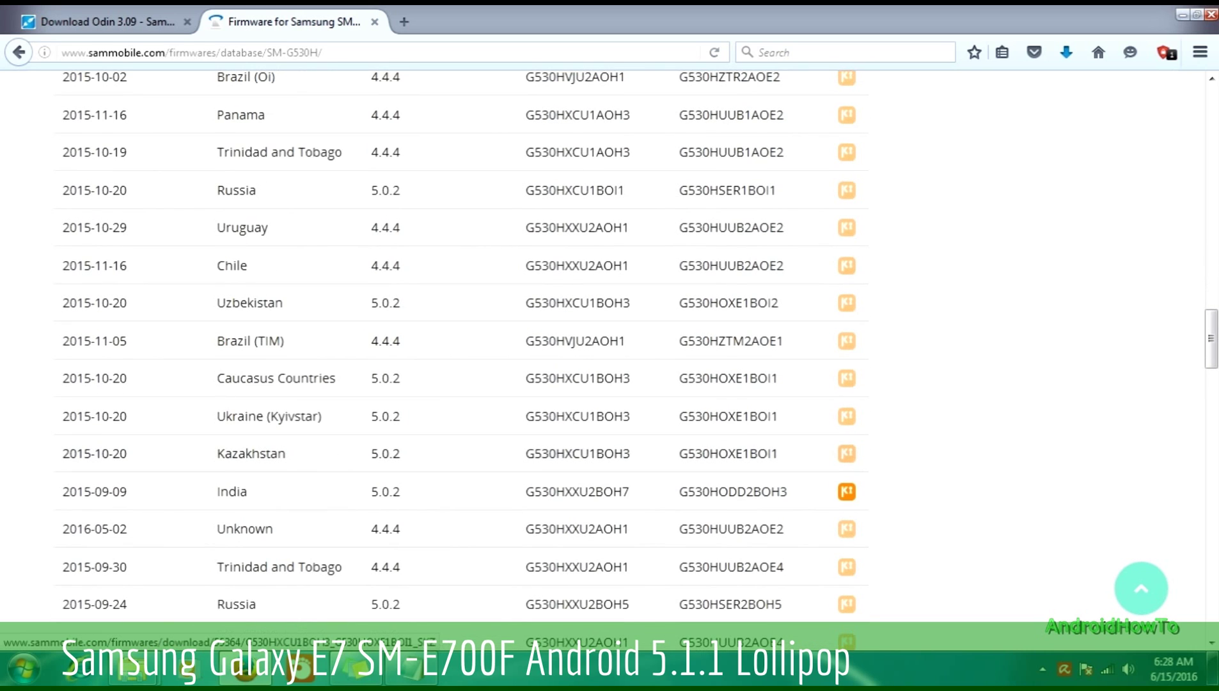
{"action": "left_click", "coordinate": [847, 491]}
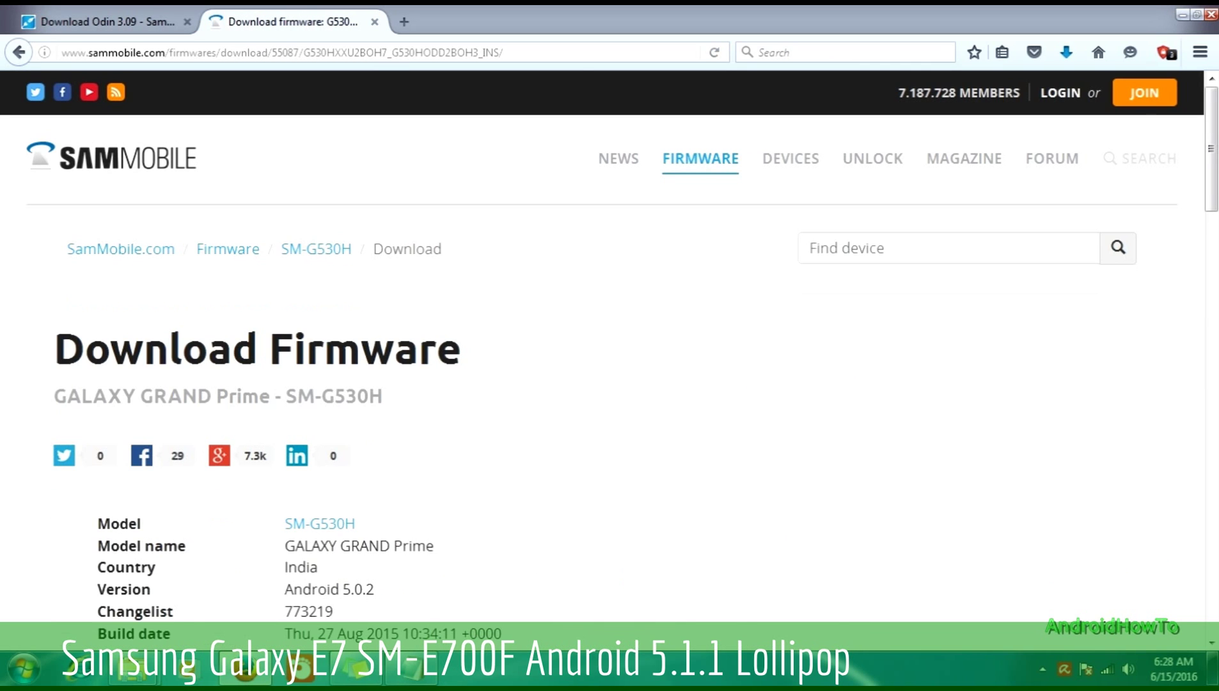
Highlight the model details on the firmware page, and check the G530HXXU1ANIL_G530HOLB1ANI3_XSE archive in the ZIP Files folder before closing the folder.
{"action": "scroll", "coordinate": [610, 351], "scroll_direction": "down", "scroll_amount": 4}
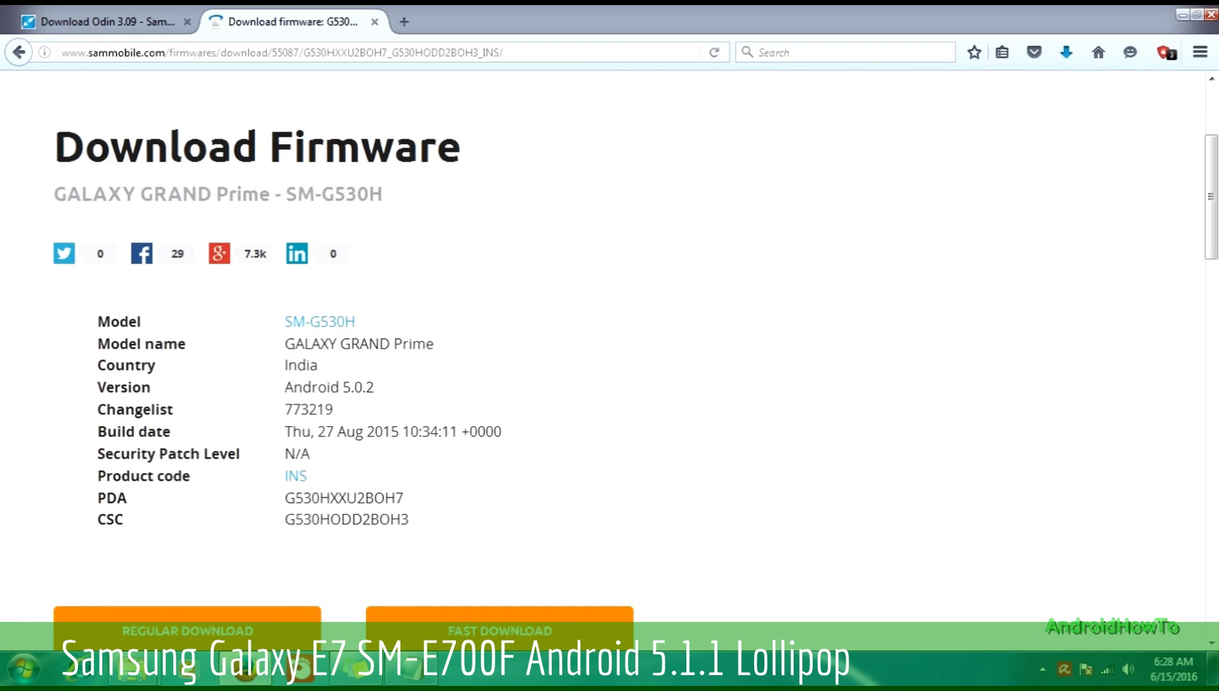
{"action": "left_click_drag", "start_coordinate": [54, 193], "coordinate": [382, 193]}
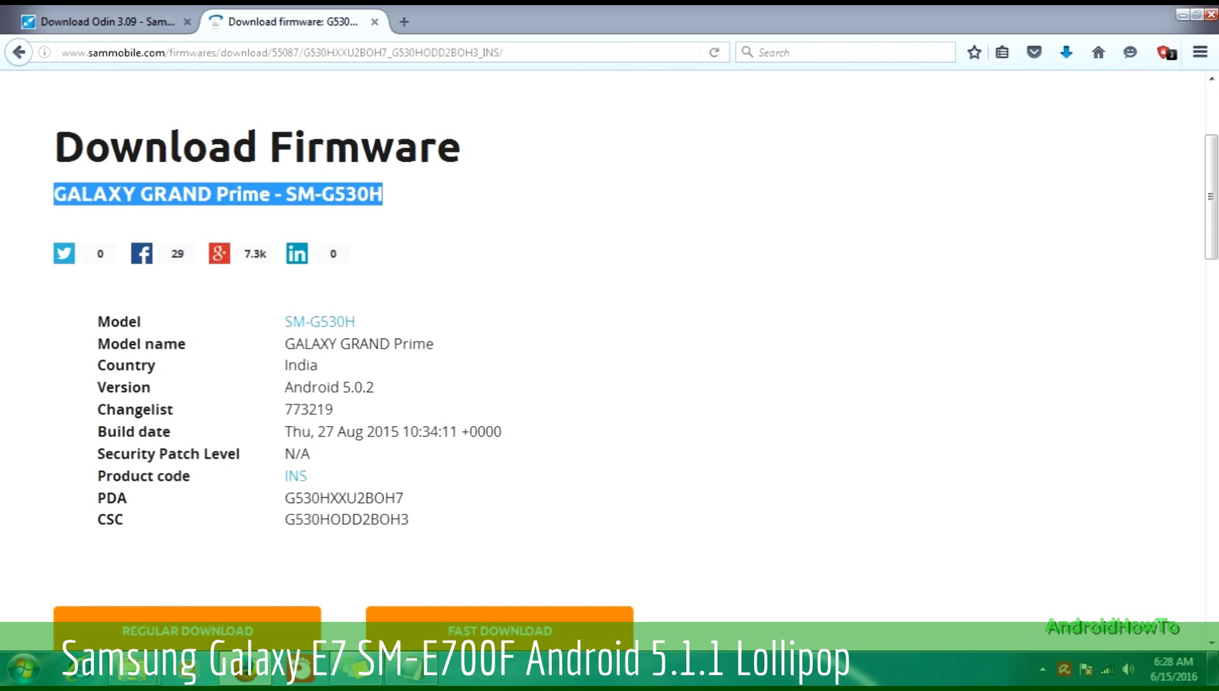
{"action": "left_click_drag", "start_coordinate": [285, 321], "coordinate": [358, 321]}
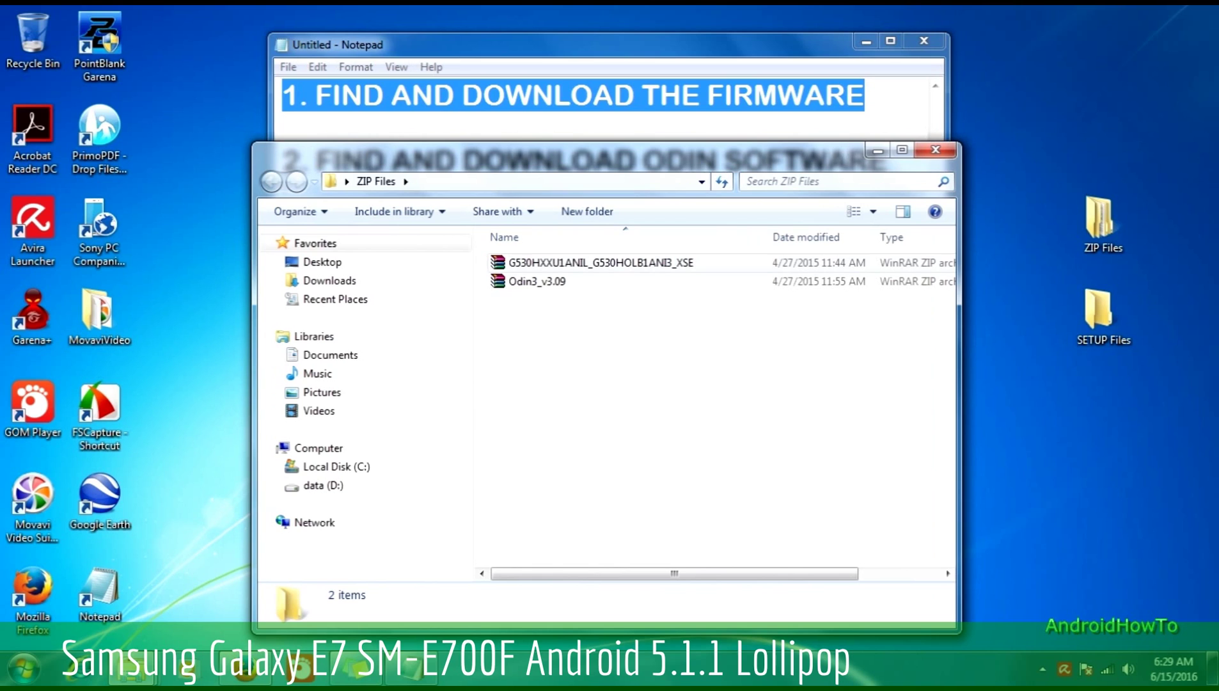
{"action": "left_click", "coordinate": [600, 262]}
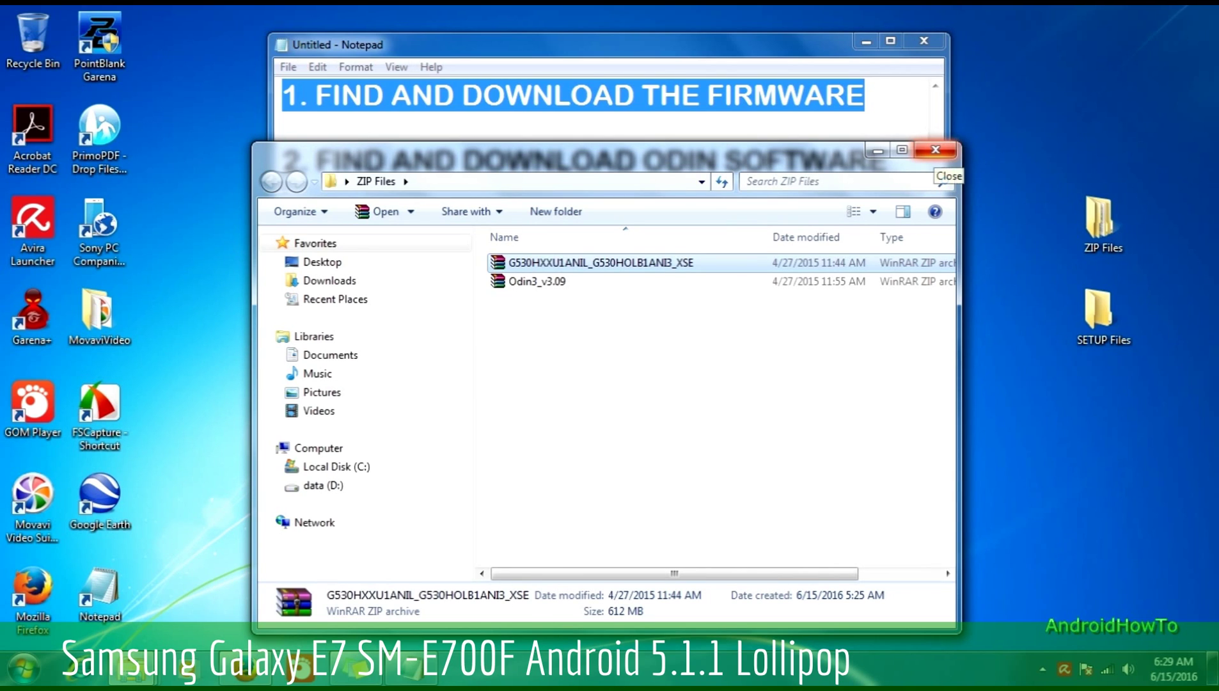
{"action": "left_click", "coordinate": [935, 150]}
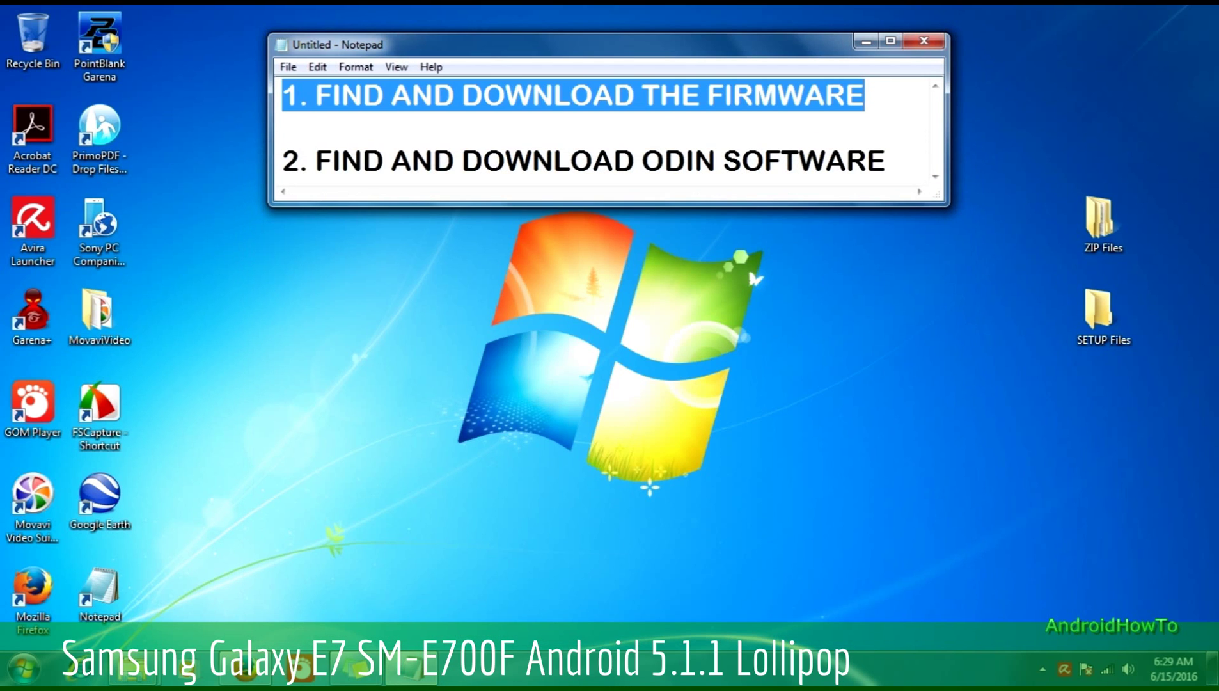
Highlight the Odin software download heading in the notes, and switch to the browser's odindownload.com page.
{"action": "left_click", "coordinate": [282, 160]}
{"action": "left_click_drag", "start_coordinate": [283, 161], "coordinate": [886, 160]}
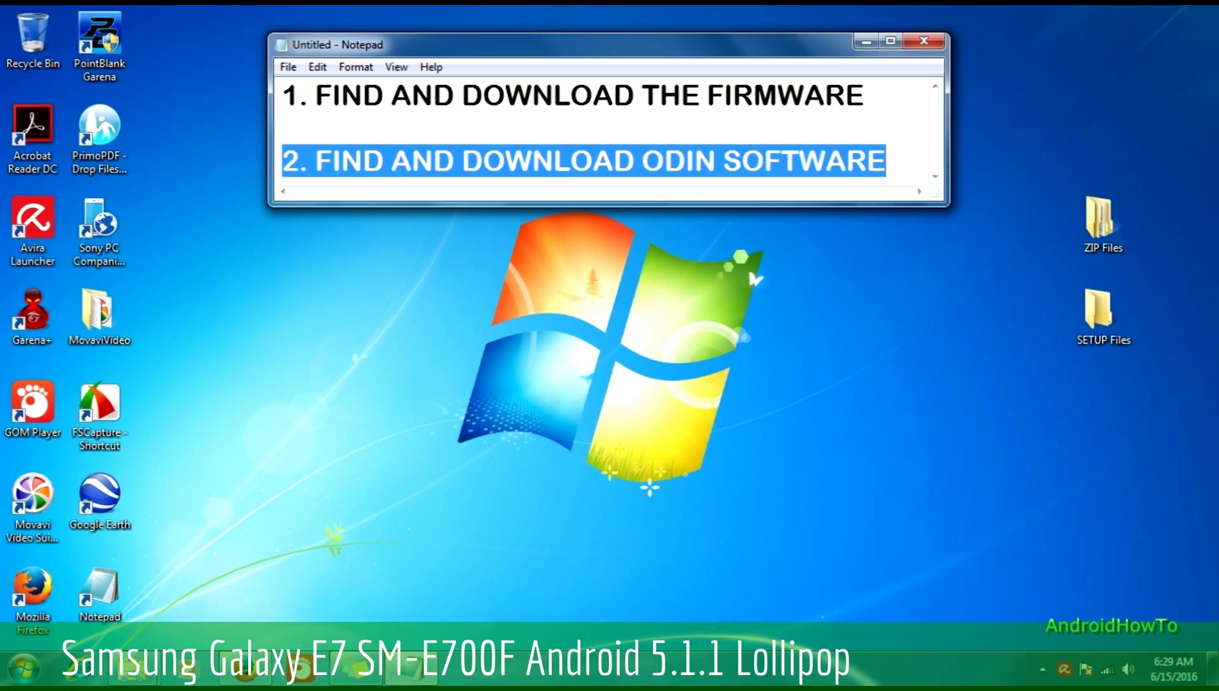
{"action": "mouse_move", "coordinate": [245, 672]}
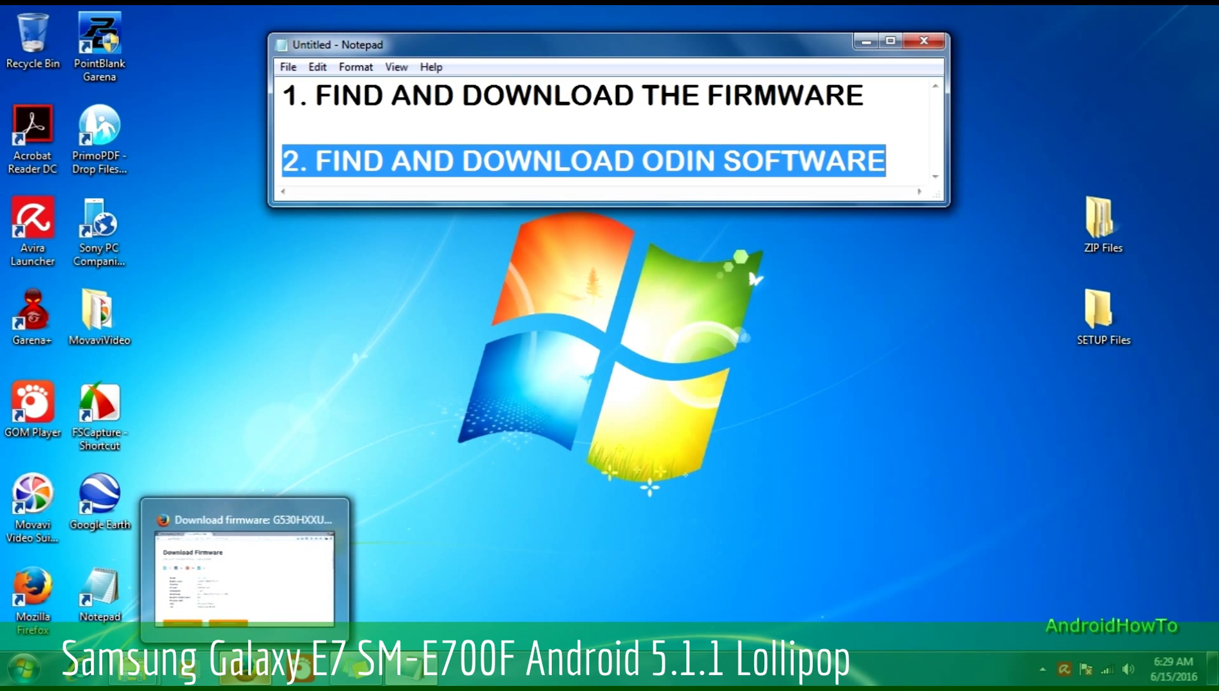
{"action": "left_click", "coordinate": [244, 576]}
{"action": "left_click", "coordinate": [106, 21]}
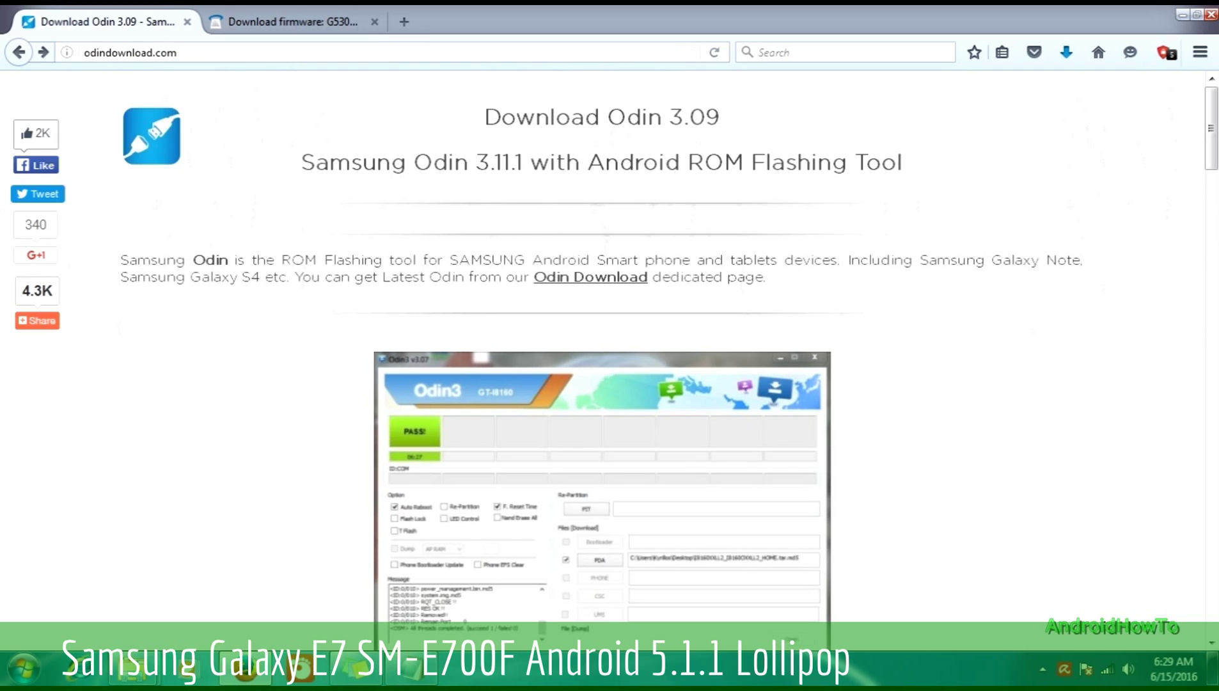
Highlight the Download Odin 3.09 title, and open the Samsung Odin 3.09 page from the direct download links.
{"action": "left_click_drag", "start_coordinate": [484, 116], "coordinate": [720, 116]}
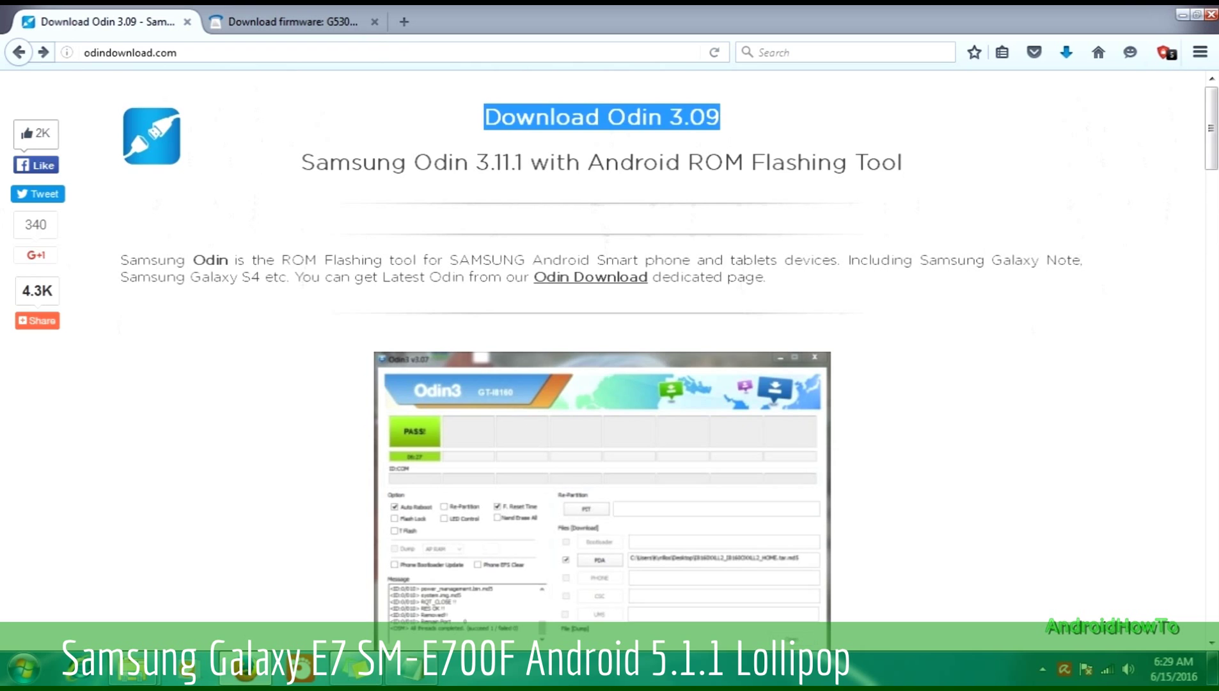
{"action": "left_click", "coordinate": [601, 116]}
{"action": "scroll", "coordinate": [606, 361], "scroll_direction": "down", "scroll_amount": 8}
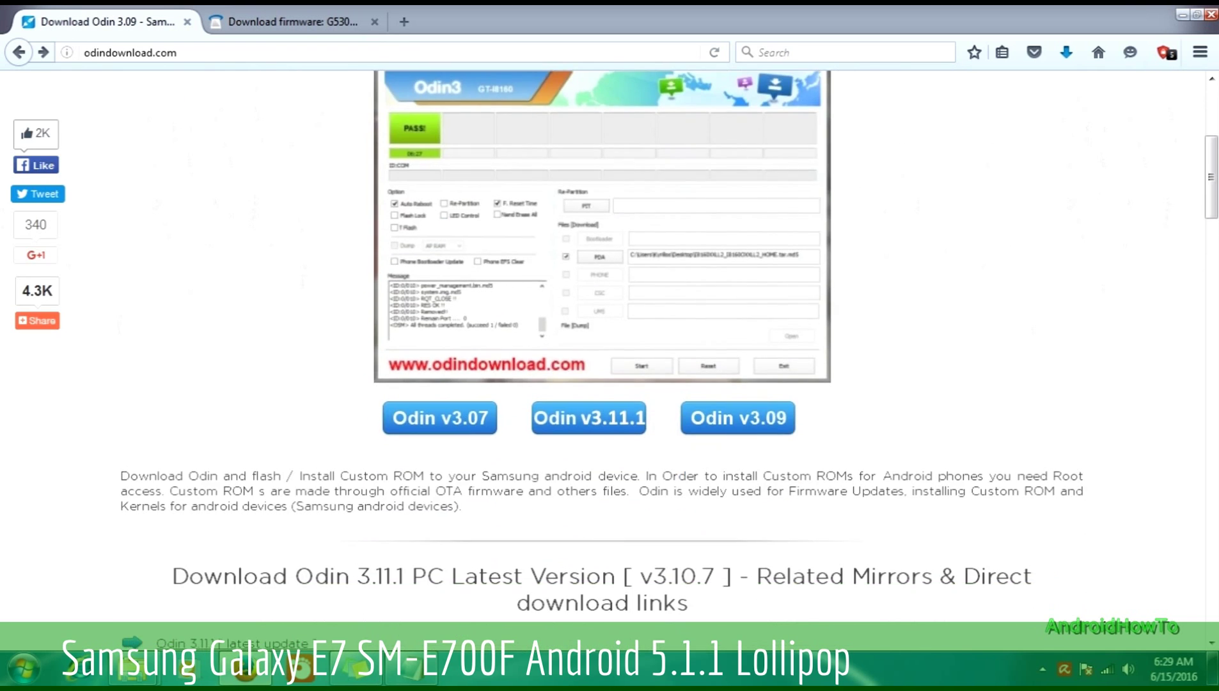
{"action": "scroll", "coordinate": [606, 356], "scroll_direction": "down", "scroll_amount": 3}
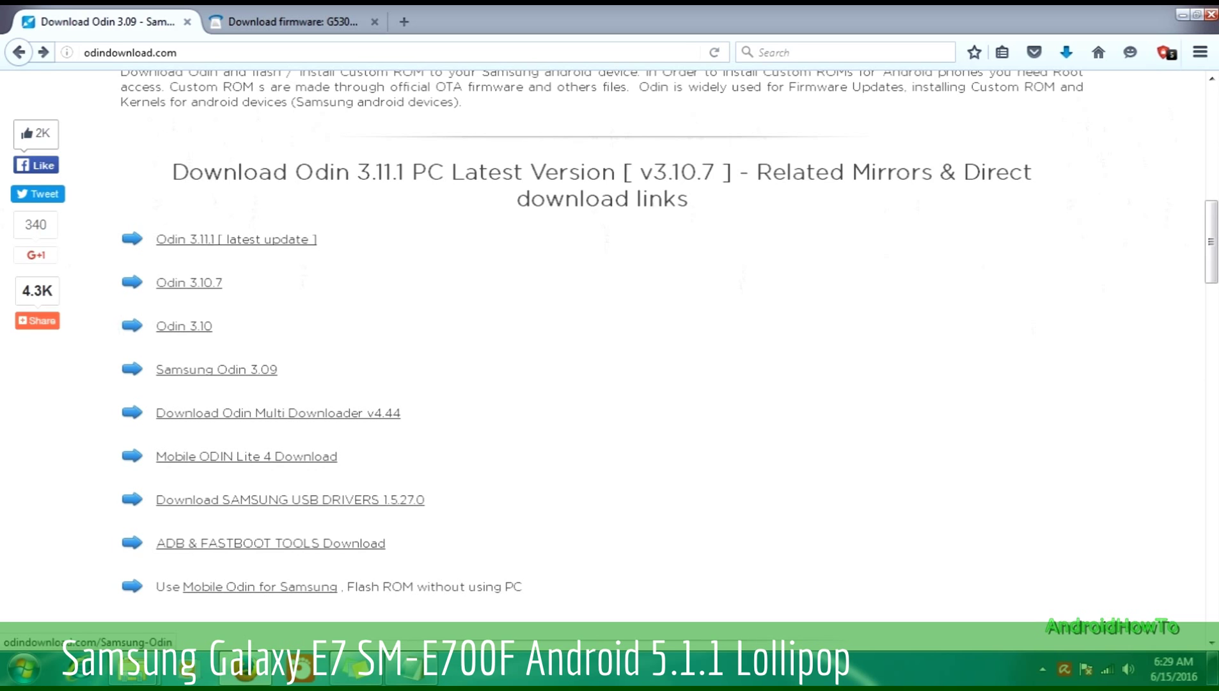
{"action": "left_click", "coordinate": [216, 369]}
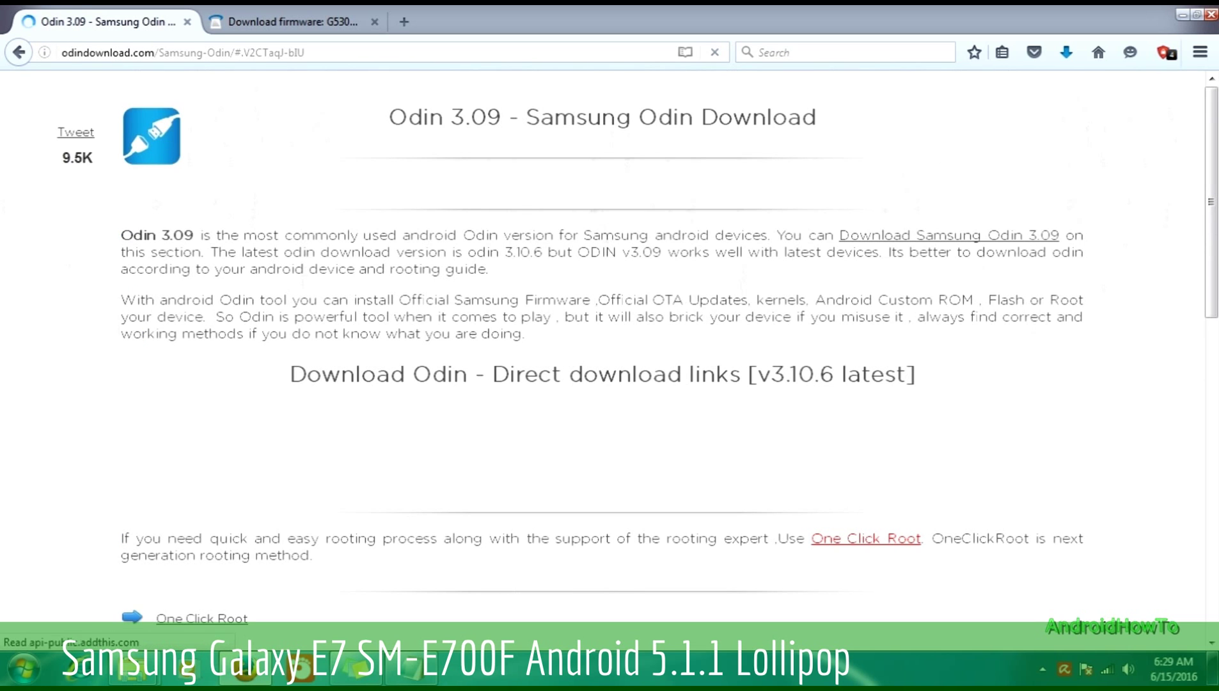
Highlight the Odin 3.09 page title and the Odin 3.09 download link in the list of direct downloads.
{"action": "left_click_drag", "start_coordinate": [388, 117], "coordinate": [816, 116]}
{"action": "scroll", "coordinate": [601, 345], "scroll_direction": "down", "scroll_amount": 5}
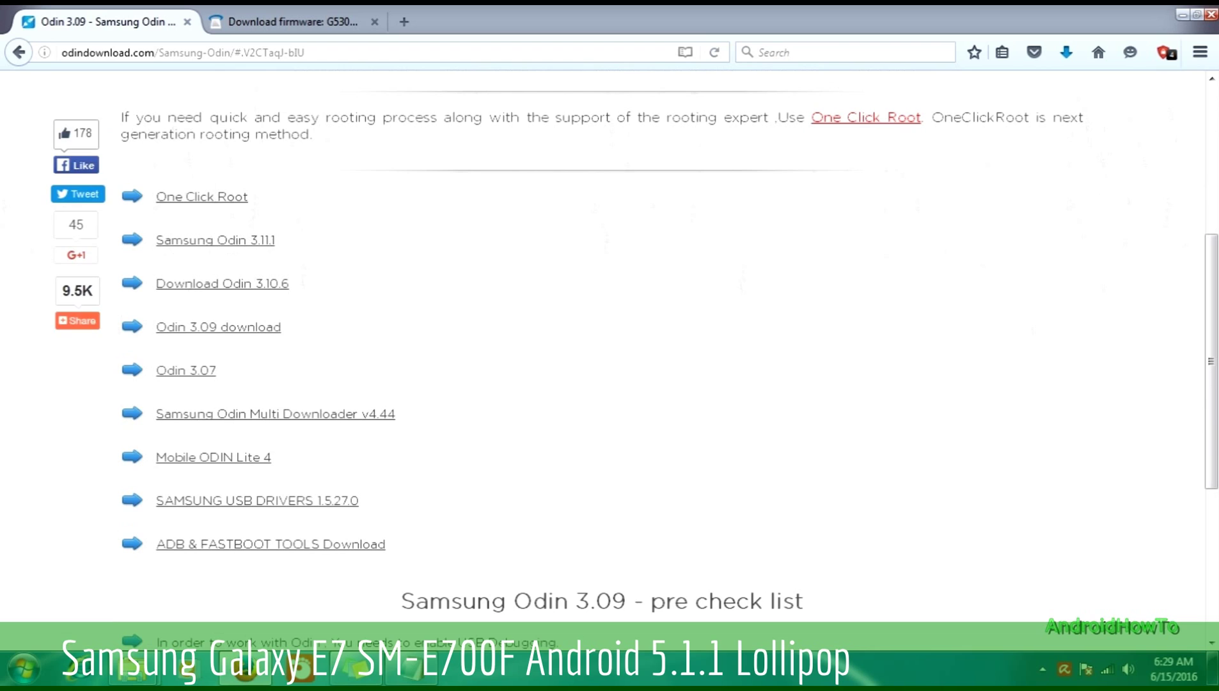
{"action": "left_click_drag", "start_coordinate": [155, 327], "coordinate": [281, 327]}
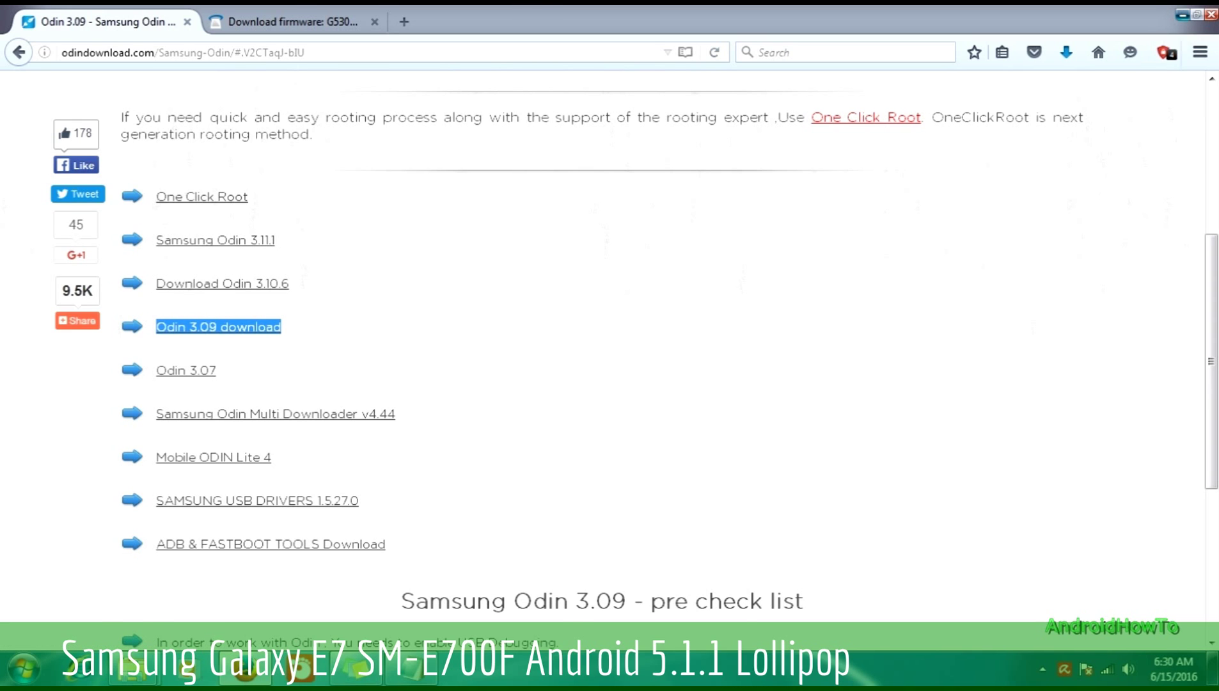
Minimize the browser, check the Odin3_v3.09 archive in the desktop's ZIP Files folder, and close the folder.
{"action": "left_click", "coordinate": [1181, 14]}
{"action": "double_click", "coordinate": [1099, 224]}
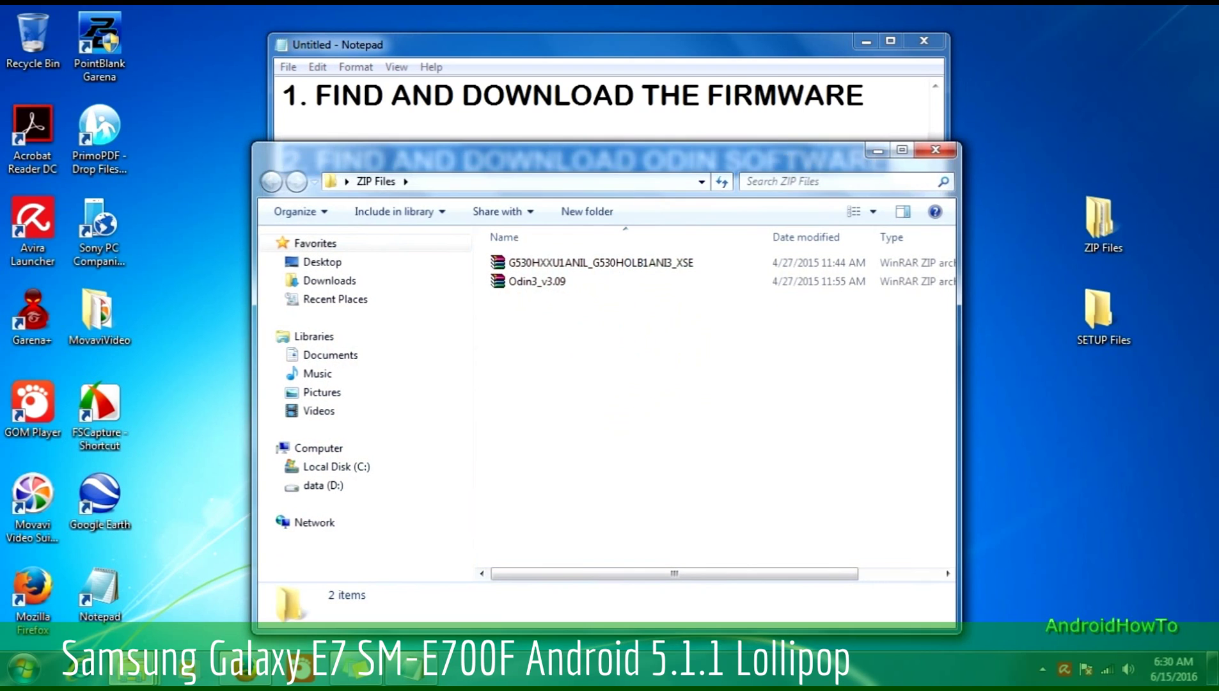
{"action": "left_click", "coordinate": [536, 281]}
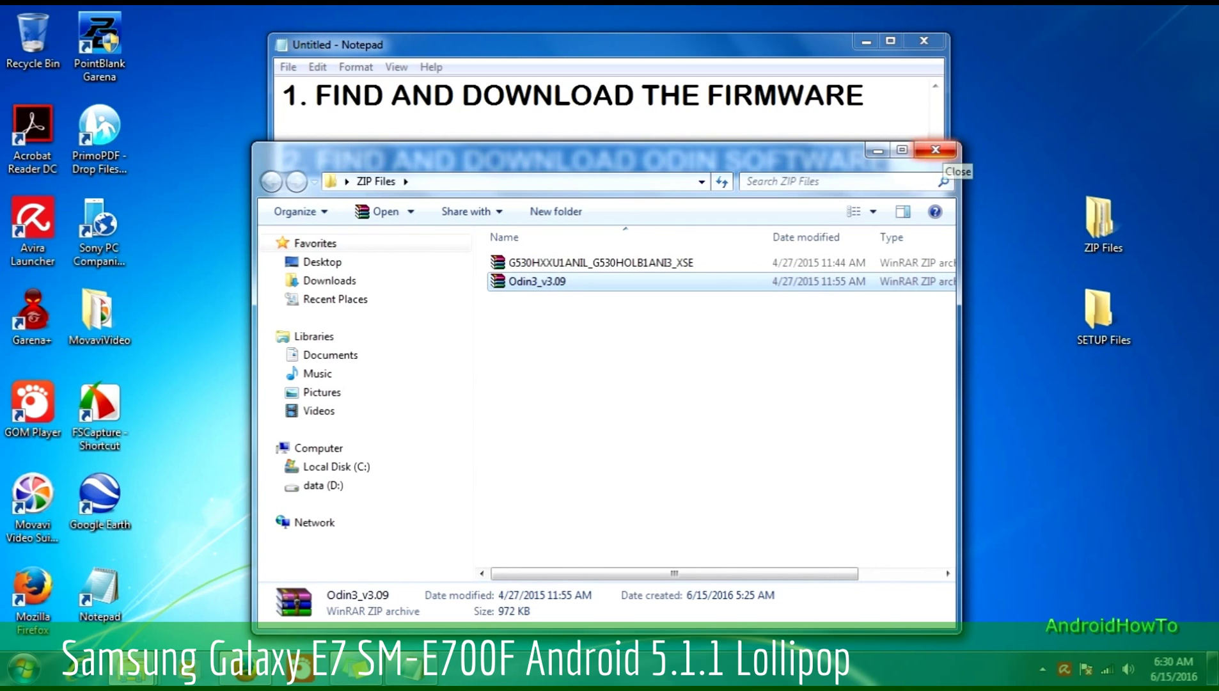
{"action": "left_click", "coordinate": [935, 149]}
{"action": "key", "text": "Right"}
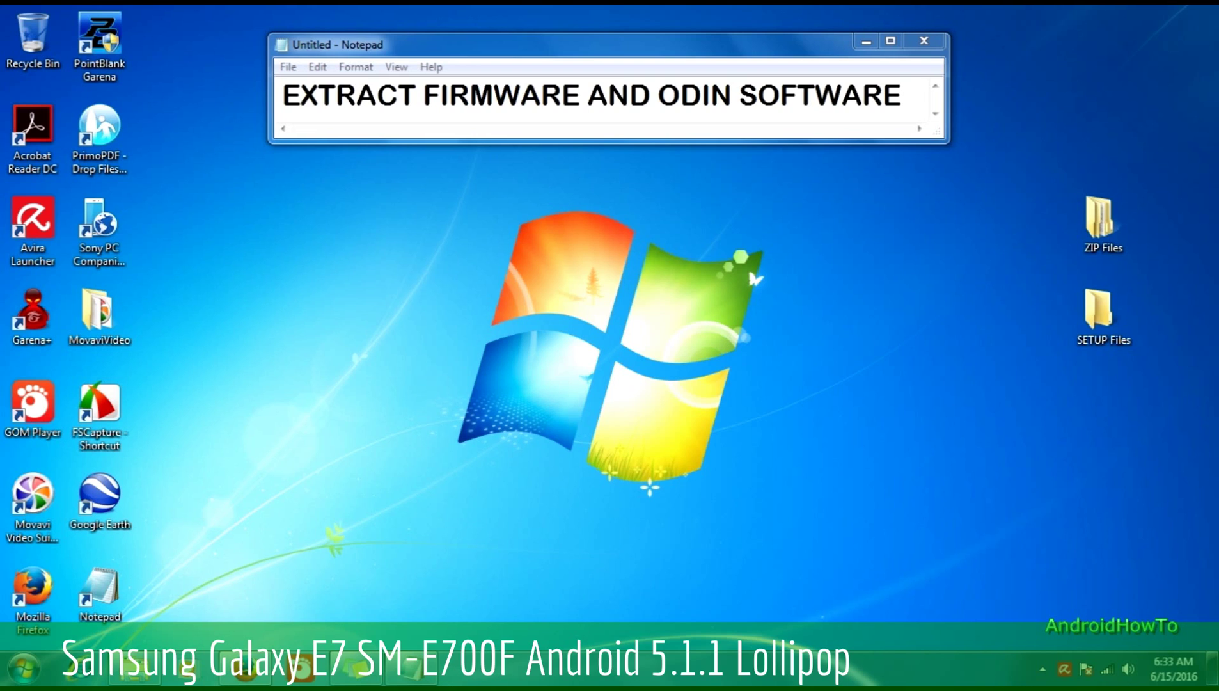
Highlight the extraction heading in the notes, and open the G530HXXU1ANIL_G530HOLB1ANI3_XSE archive from the ZIP Files folder.
{"action": "left_click_drag", "start_coordinate": [282, 94], "coordinate": [902, 94]}
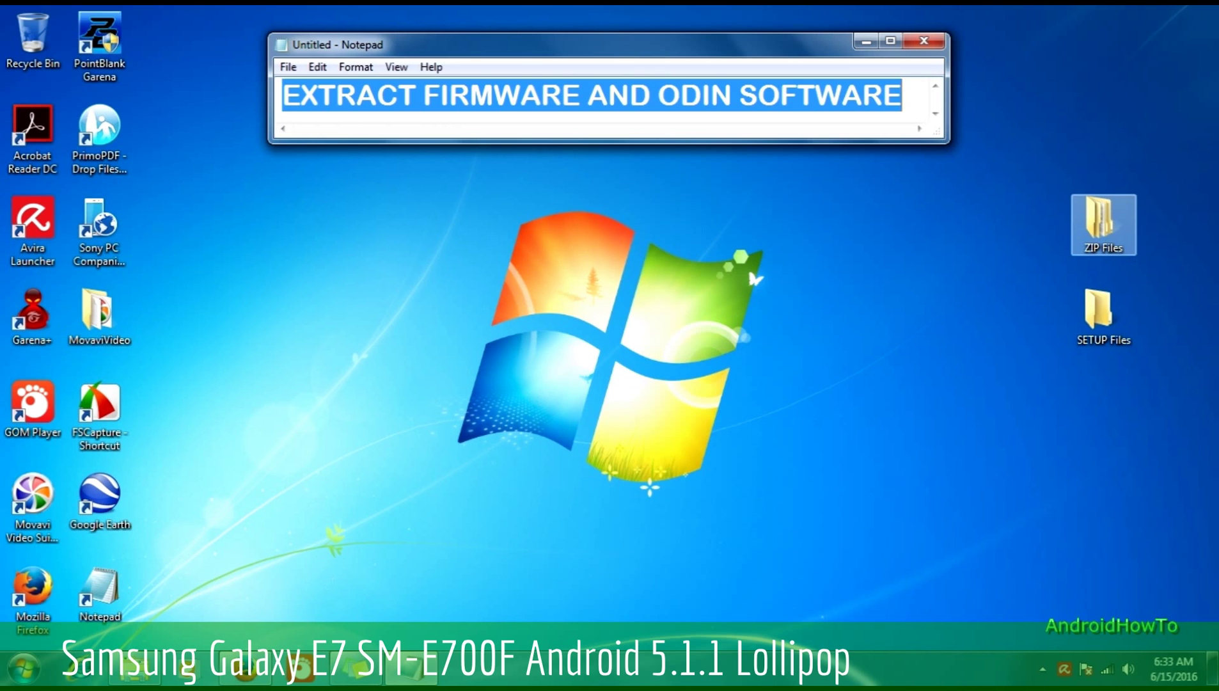
{"action": "left_click", "coordinate": [1103, 223]}
{"action": "double_click", "coordinate": [1103, 224]}
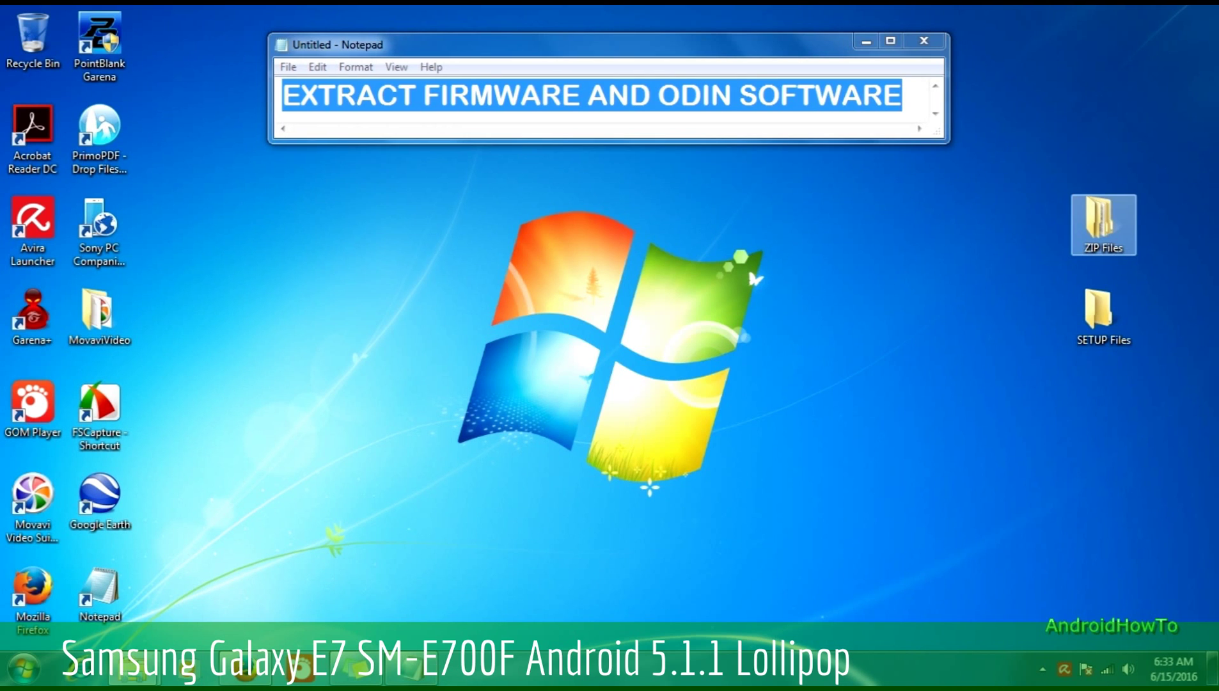
{"action": "left_click", "coordinate": [602, 246]}
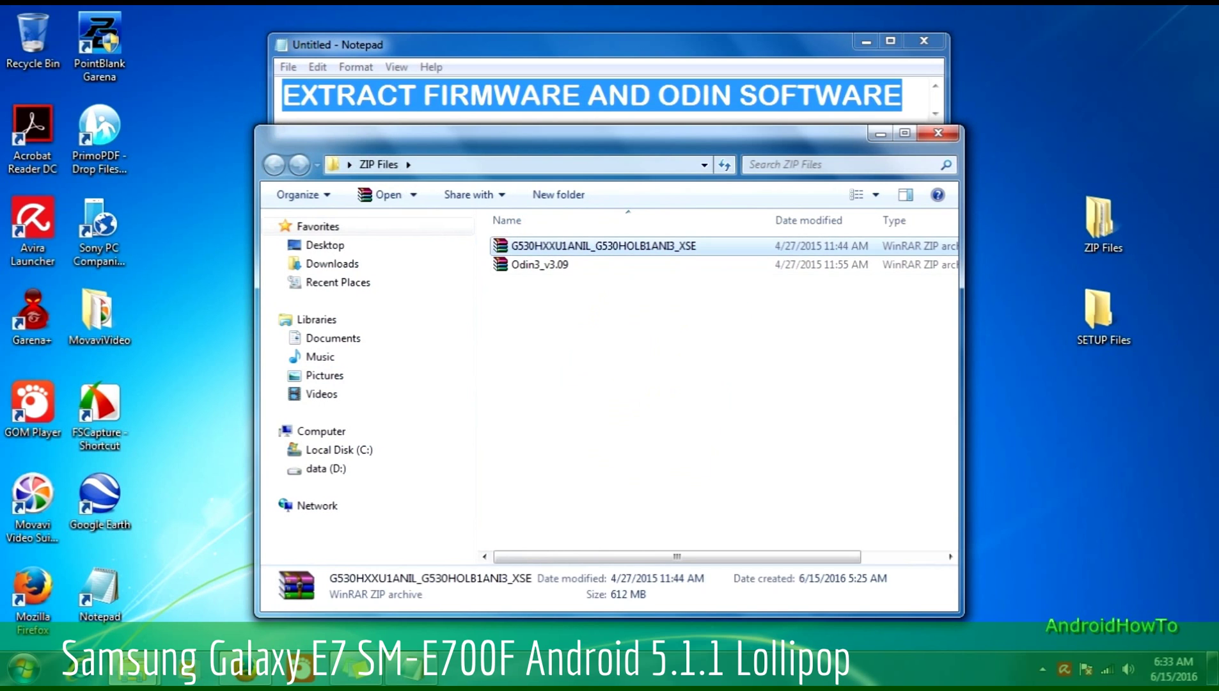
{"action": "key", "text": "Return"}
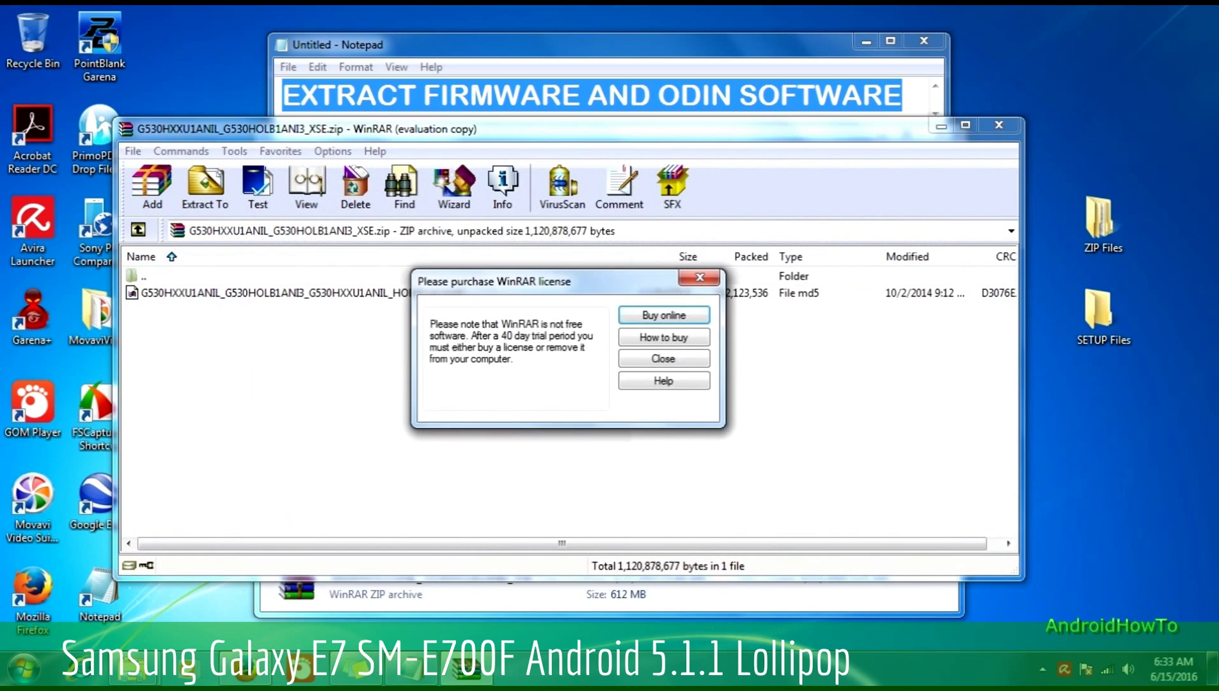
Dismiss the WinRAR licence notice, extract the firmware's .tar.md5 file to the desktop's SETUP Files folder, and close the archive.
{"action": "left_click", "coordinate": [663, 358]}
{"action": "left_click", "coordinate": [300, 292]}
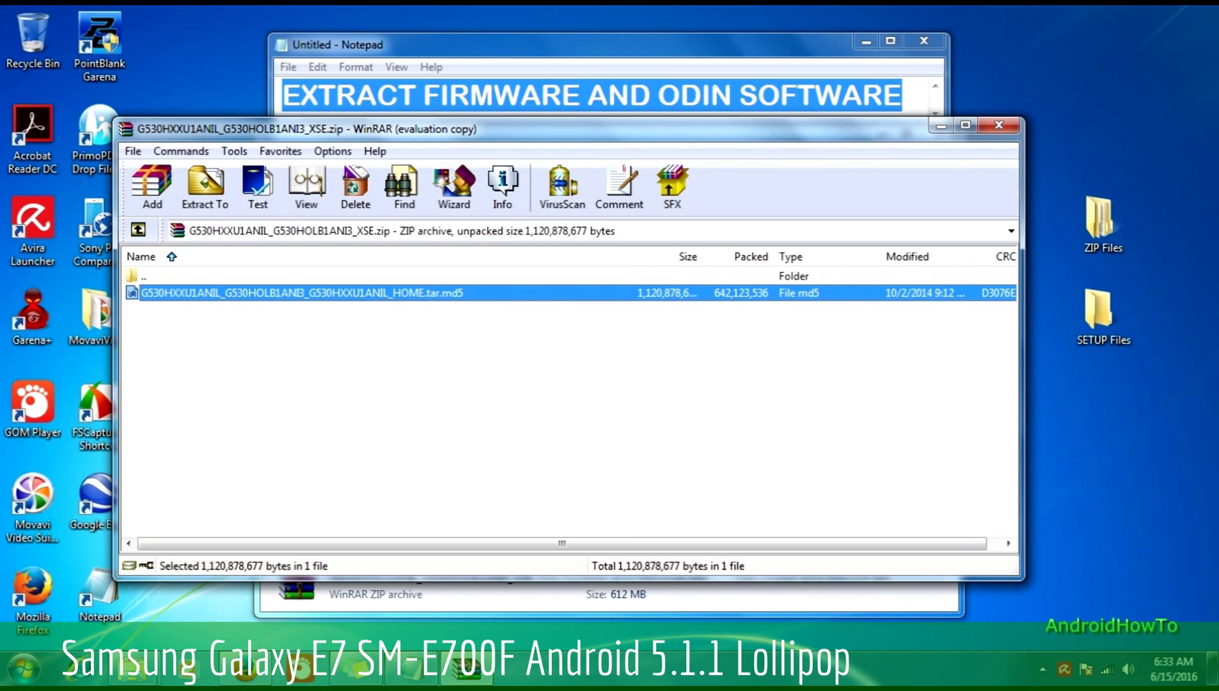
{"action": "left_click", "coordinate": [205, 185]}
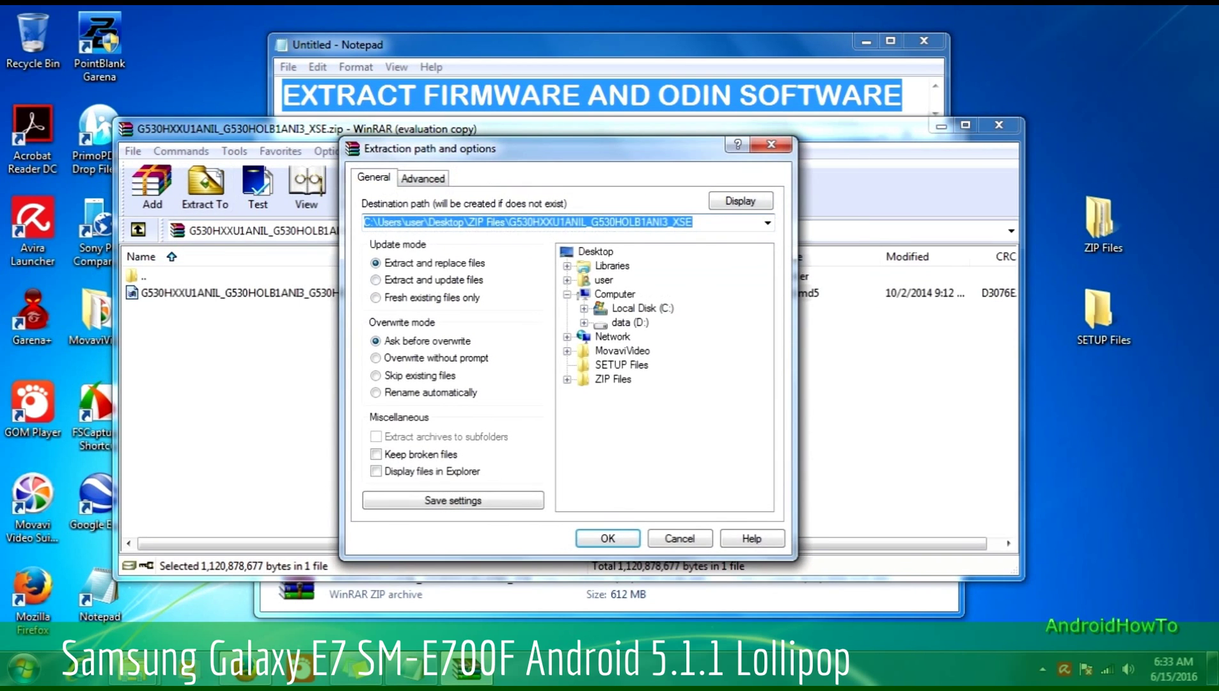
{"action": "left_click", "coordinate": [621, 364]}
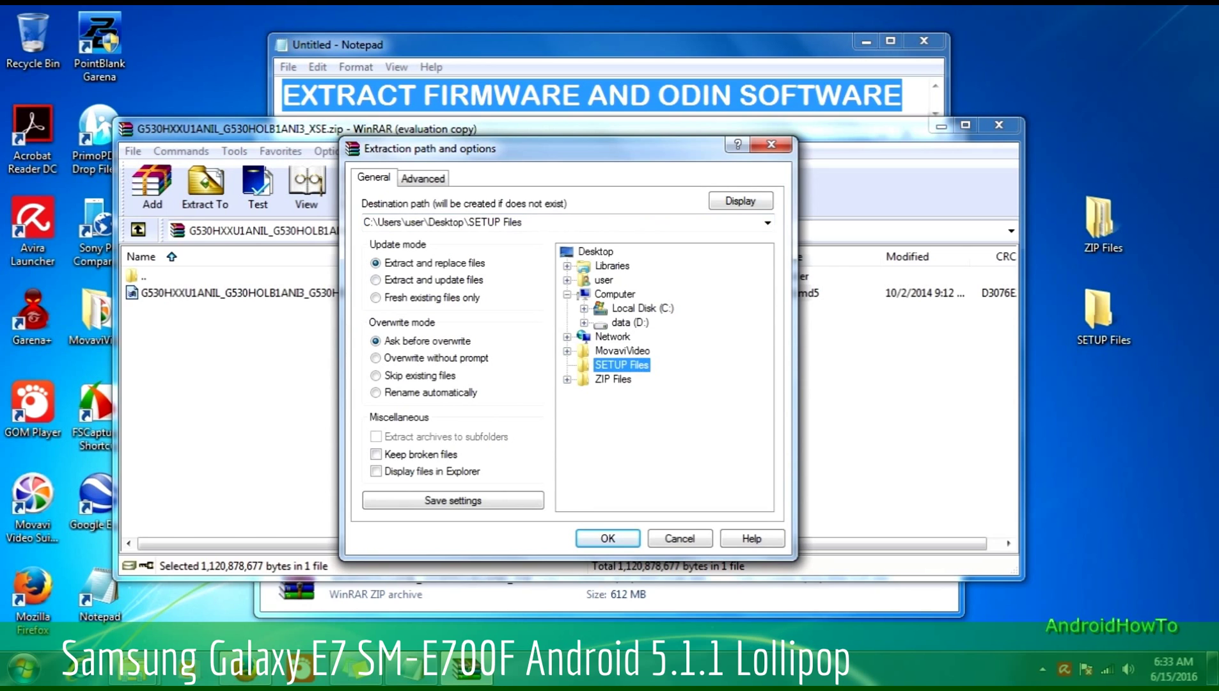
{"action": "left_click", "coordinate": [608, 538]}
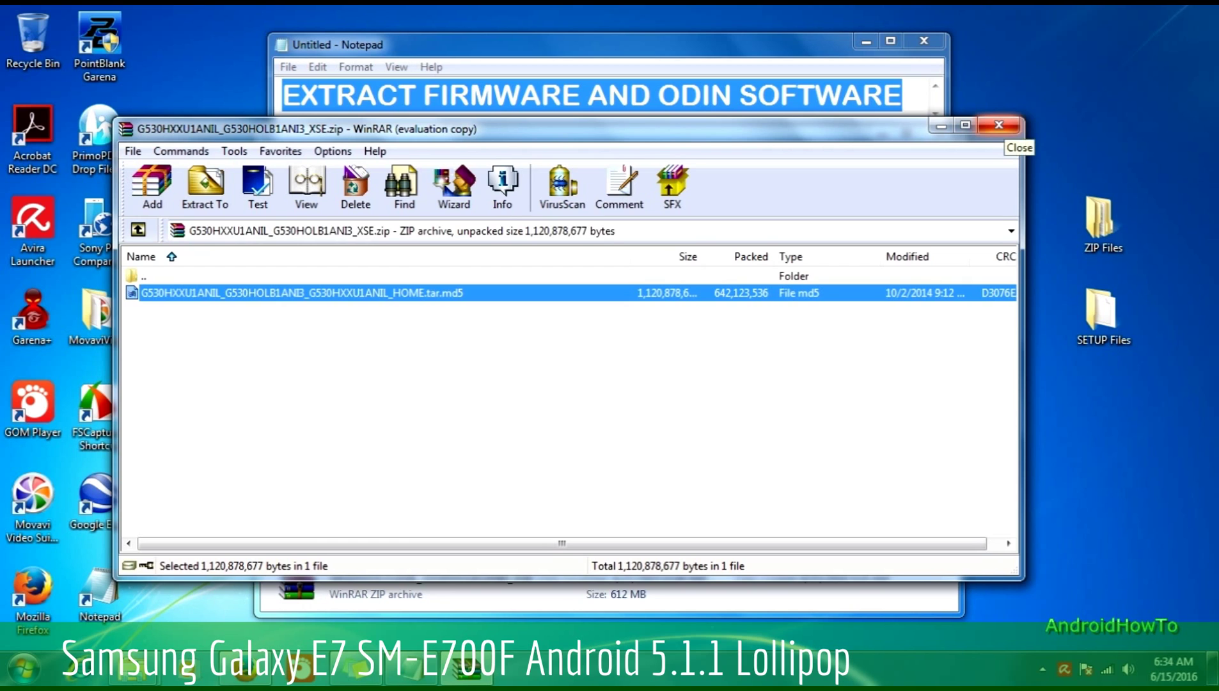
{"action": "left_click", "coordinate": [998, 125]}
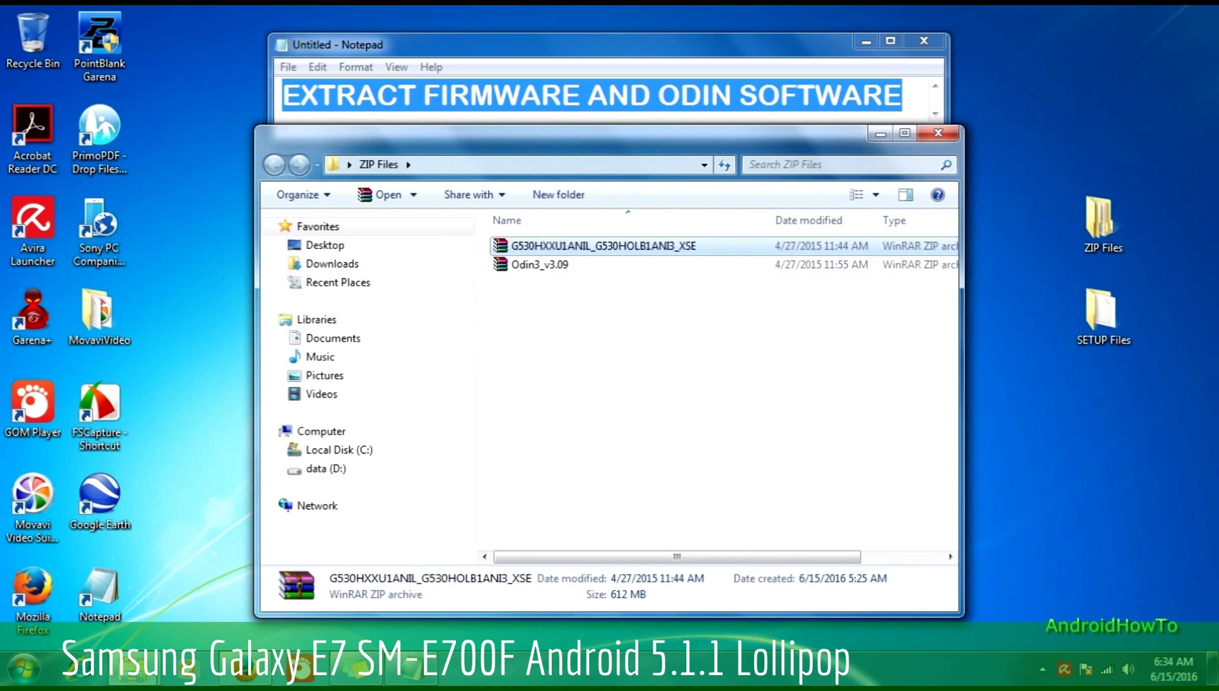
Open the Odin3_v3.09 archive from the ZIP Files folder and dismiss the WinRAR licence notice.
{"action": "left_click", "coordinate": [539, 264]}
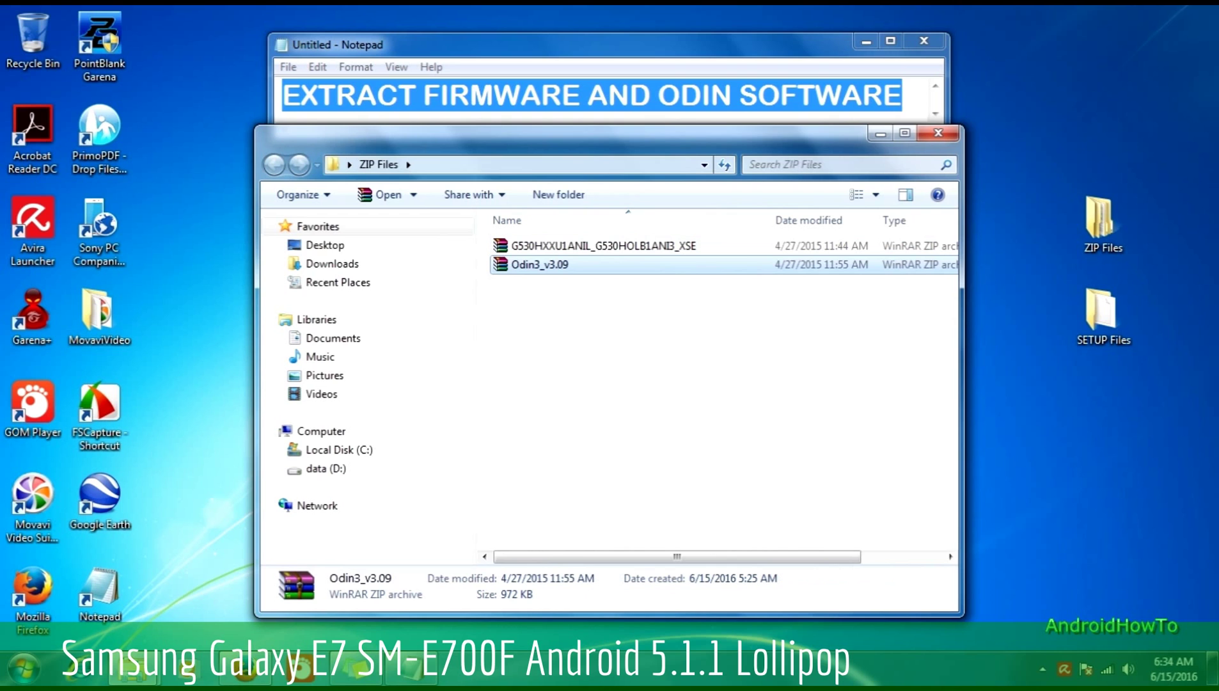
{"action": "double_click", "coordinate": [539, 264]}
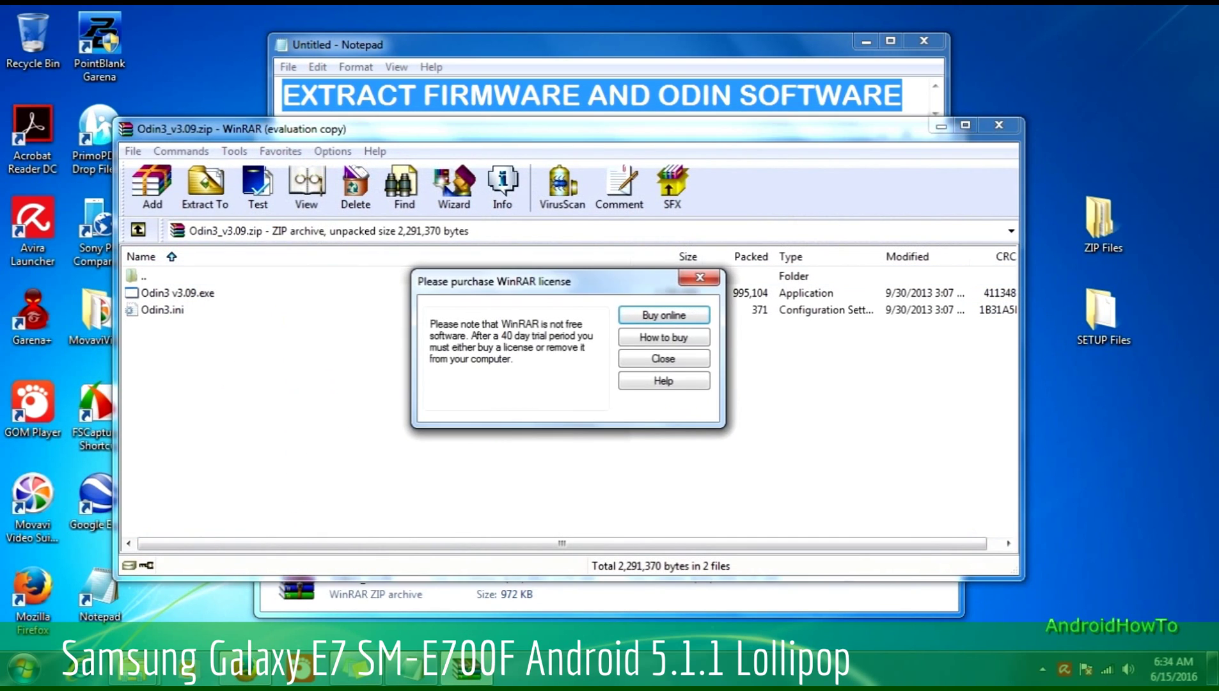
{"action": "left_click", "coordinate": [663, 358]}
Extract Odin3 v3.09.exe and Odin3.ini to the desktop's SETUP Files folder, and close the archive and the ZIP Files folder.
{"action": "left_click", "coordinate": [178, 293]}
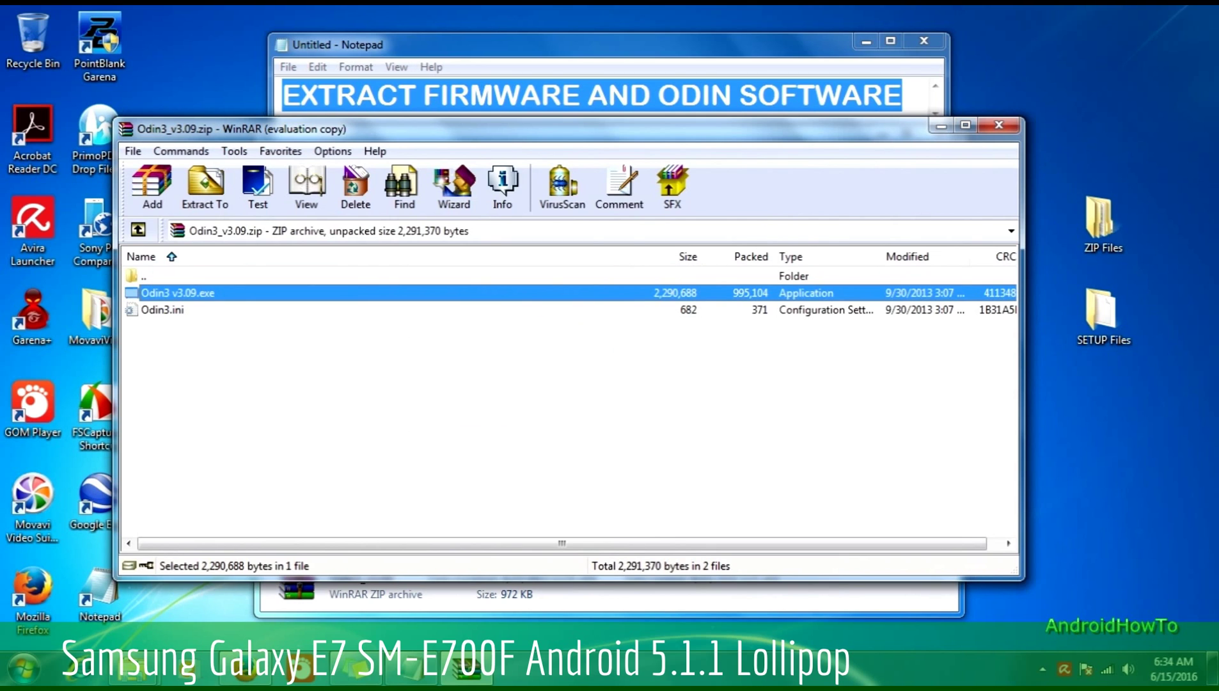
{"action": "key", "text": "ctrl+a"}
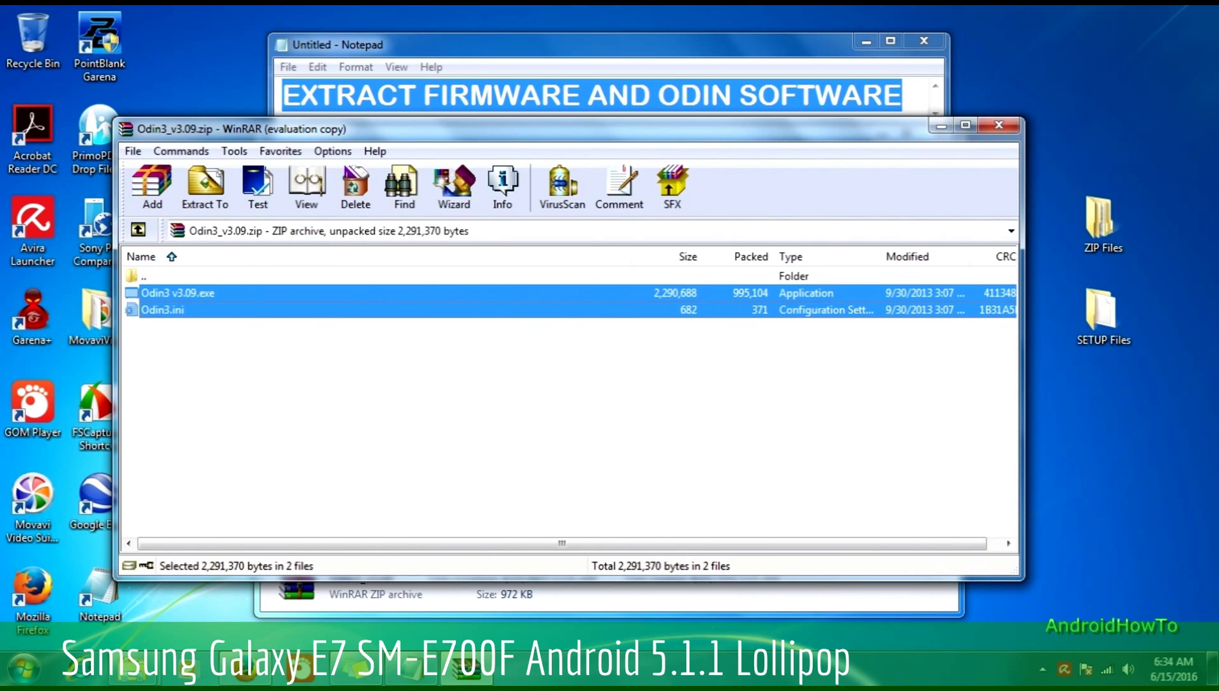
{"action": "left_click", "coordinate": [204, 186]}
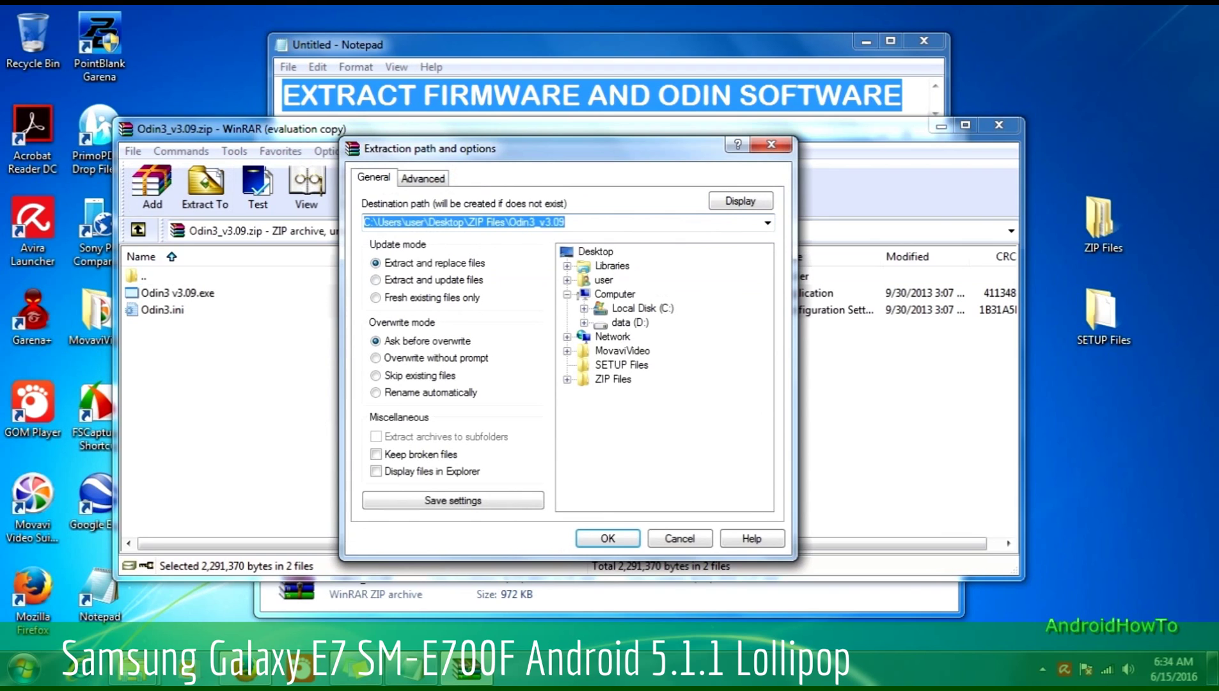
{"action": "left_click", "coordinate": [621, 365]}
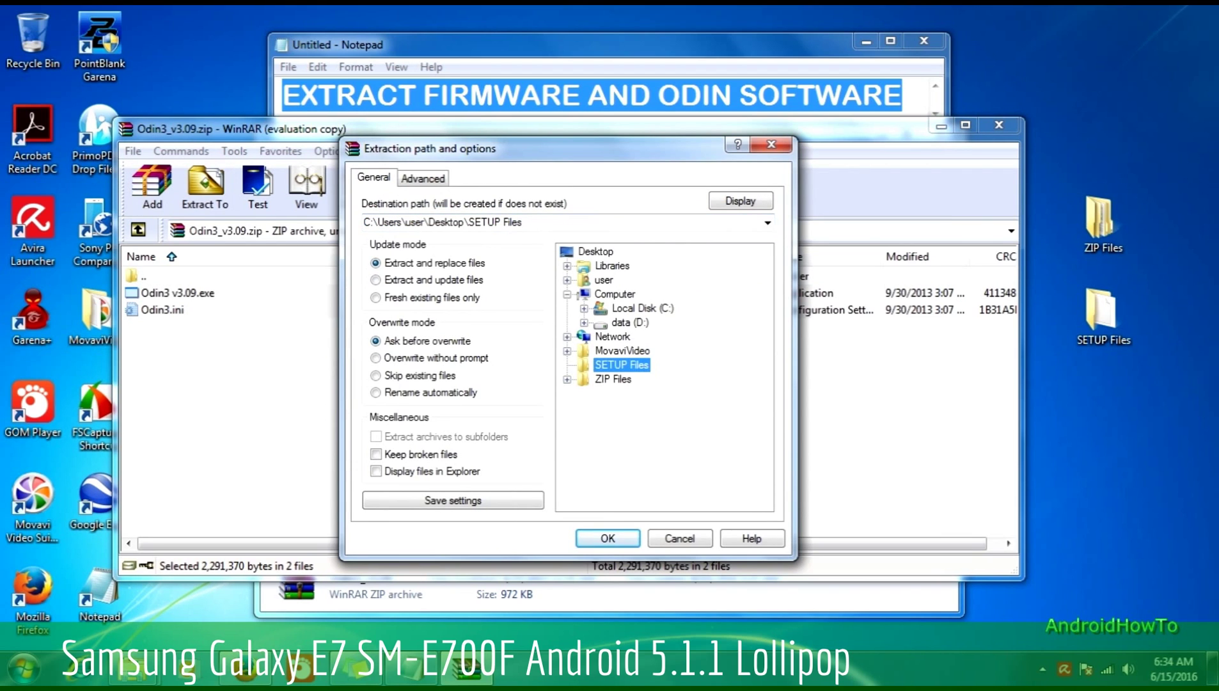
{"action": "key", "text": "Return"}
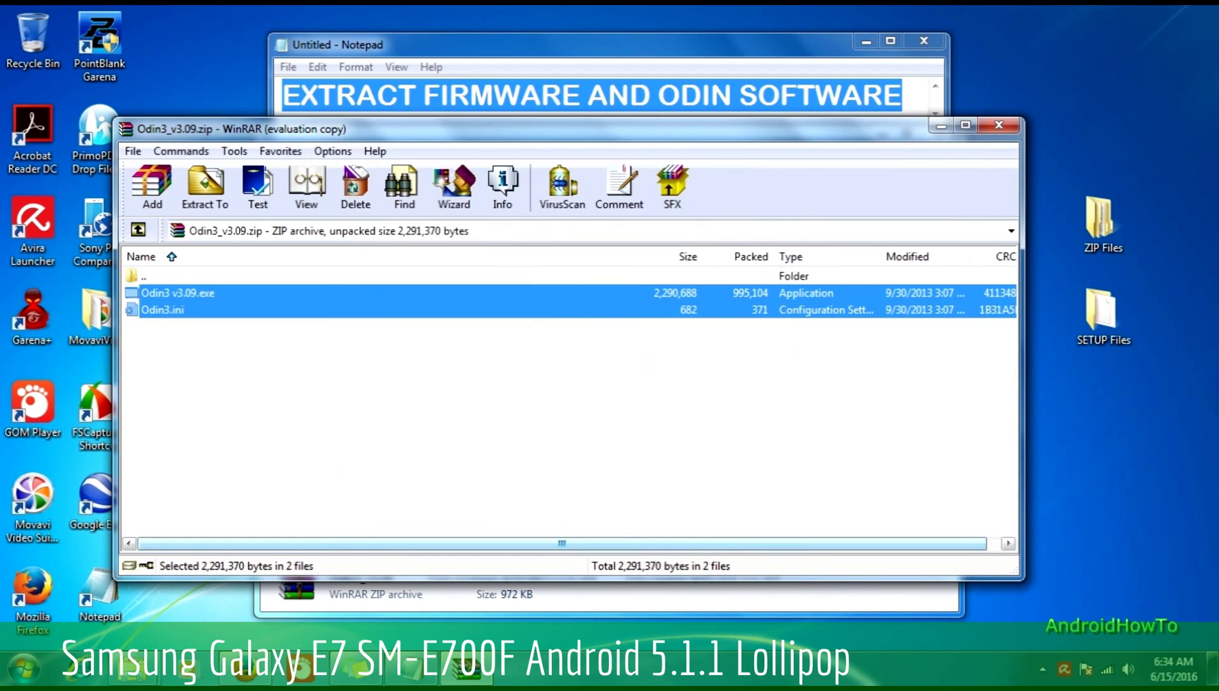
{"action": "left_click", "coordinate": [998, 125]}
{"action": "left_click", "coordinate": [938, 133]}
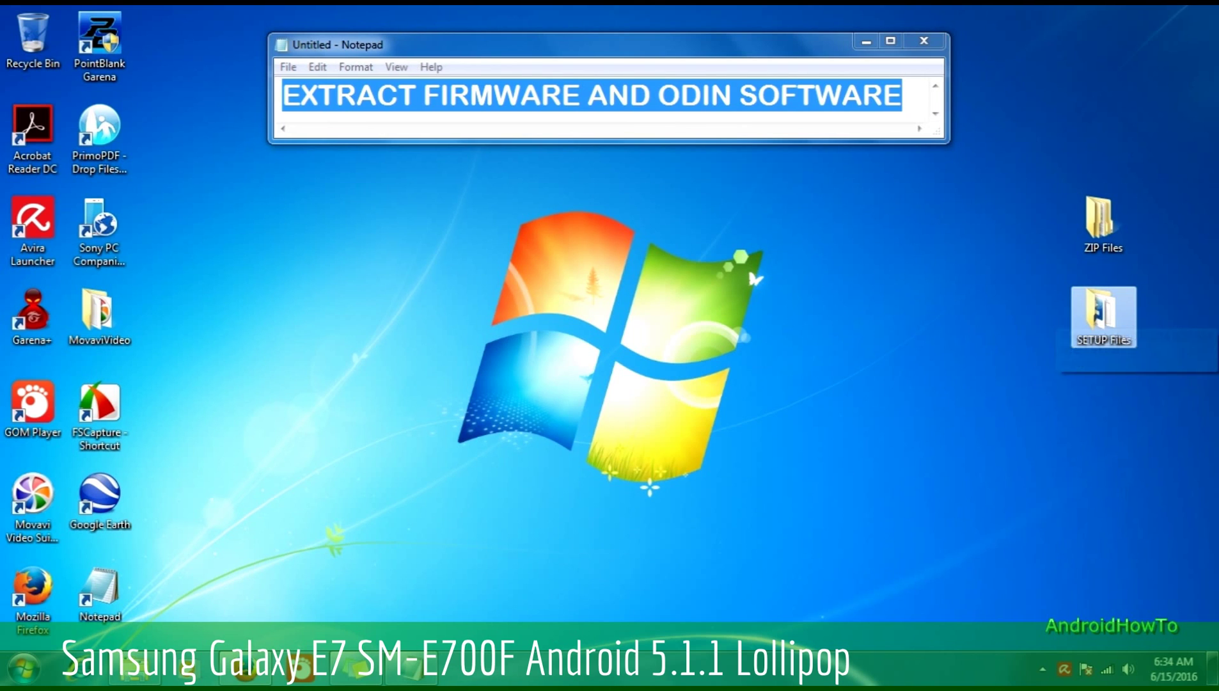
Open the desktop's SETUP Files folder and check the extracted firmware .tar.md5 file and the Odin3 v3.09 application.
{"action": "double_click", "coordinate": [1103, 310]}
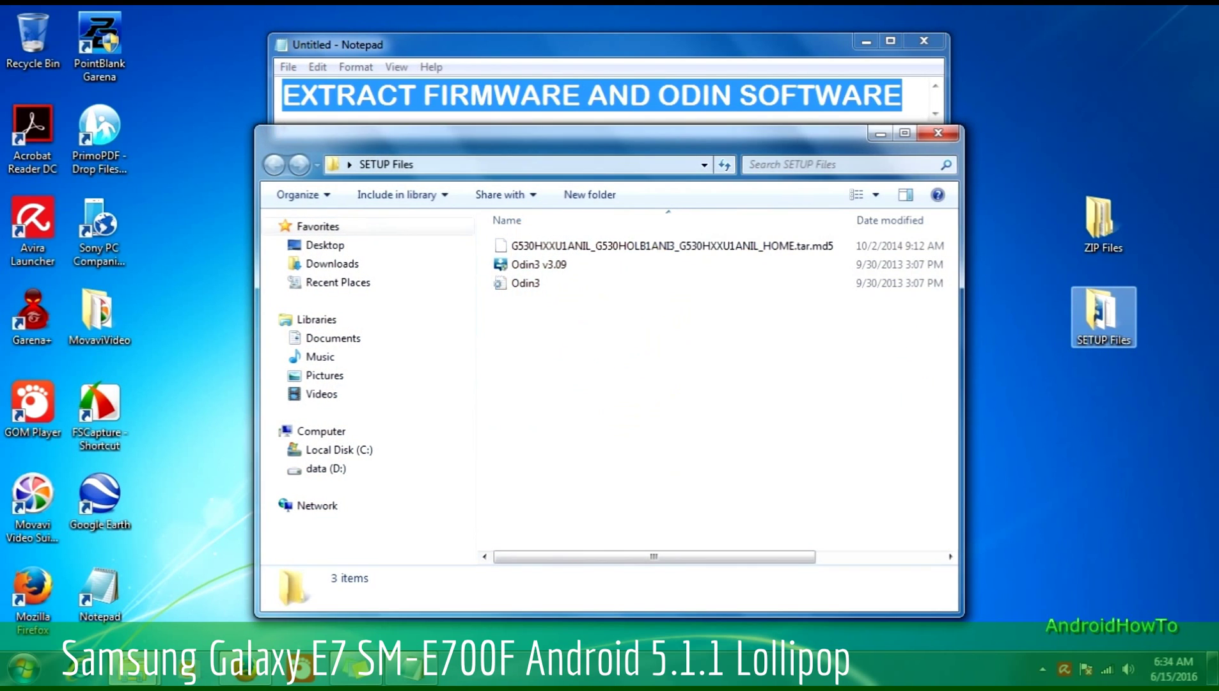
{"action": "left_click", "coordinate": [671, 245]}
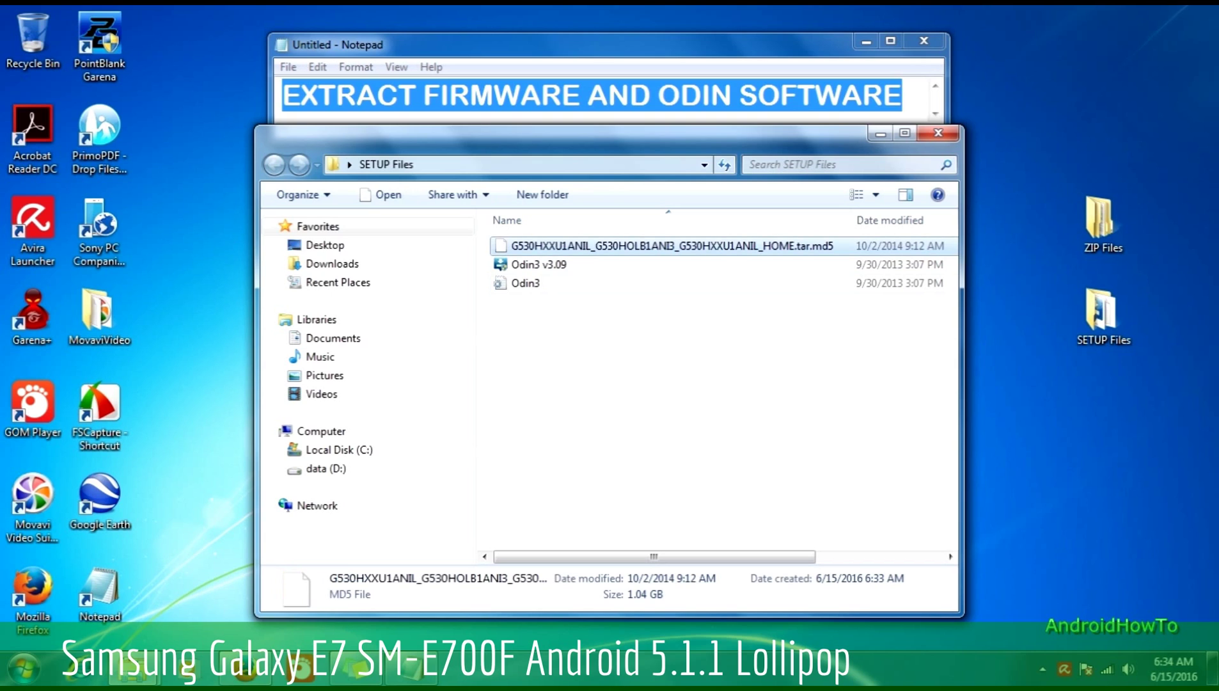
{"action": "left_click", "coordinate": [539, 264]}
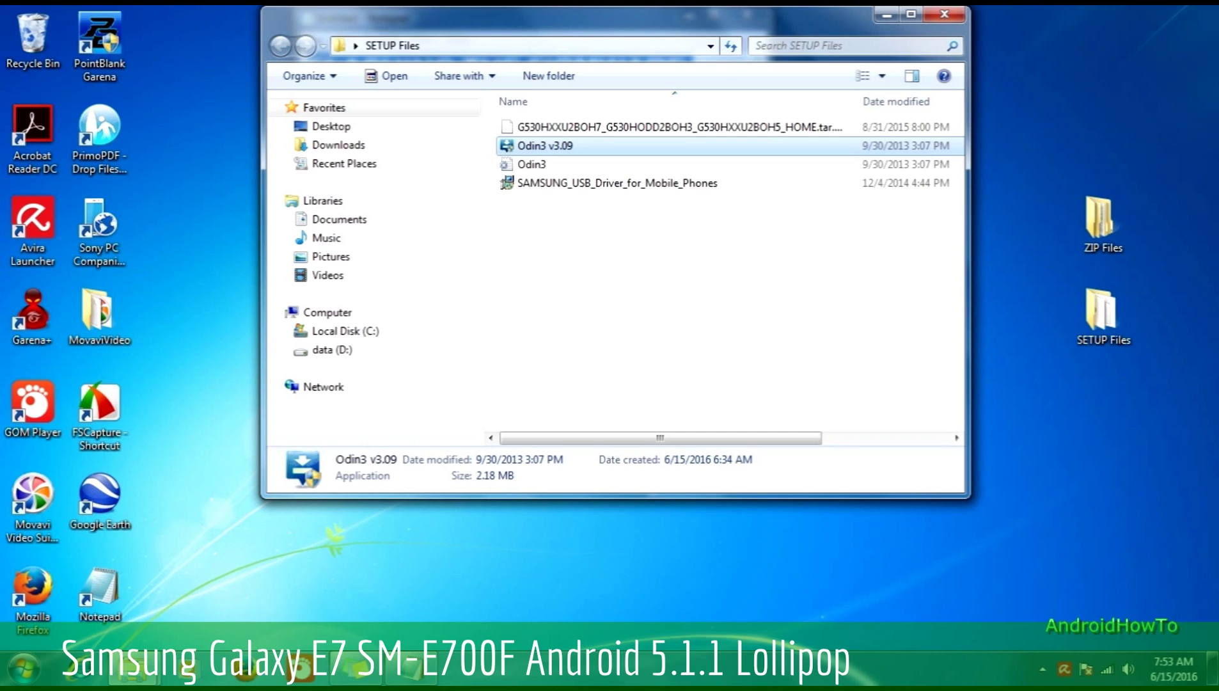
Launch Odin3 v3.09 from the SETUP Files folder, and move its window clear of the heading in the notes.
{"action": "left_click_drag", "start_coordinate": [576, 19], "coordinate": [542, 151]}
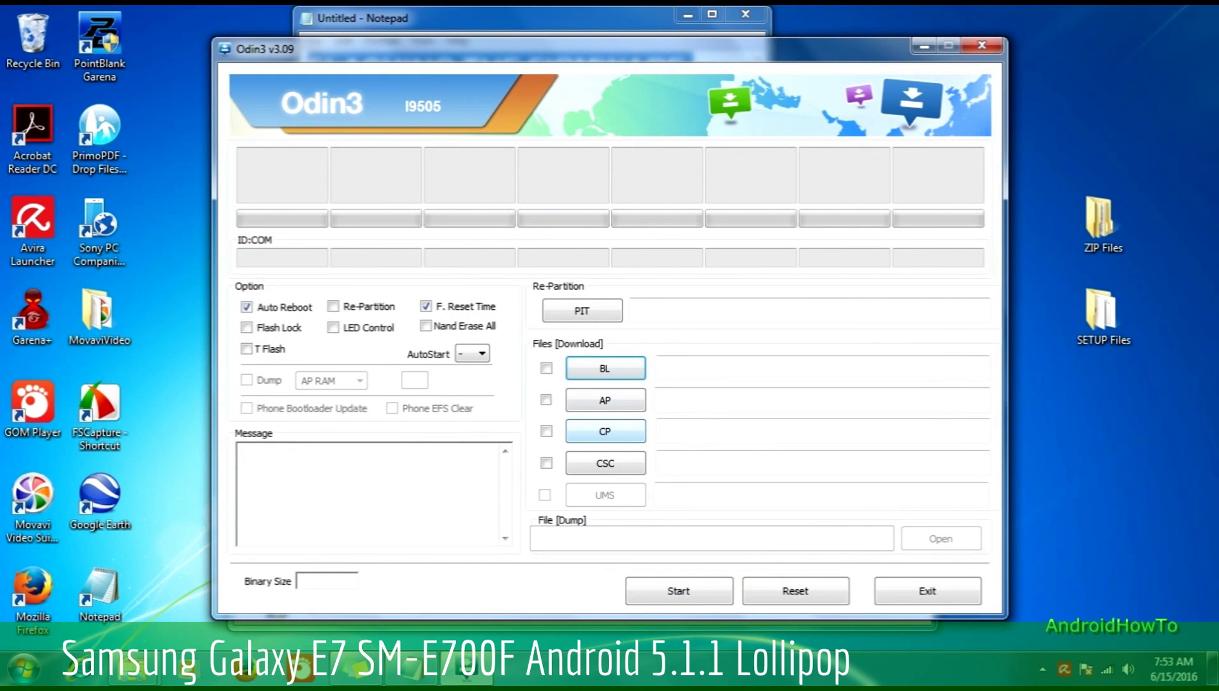
{"action": "left_click_drag", "start_coordinate": [605, 49], "coordinate": [575, 97]}
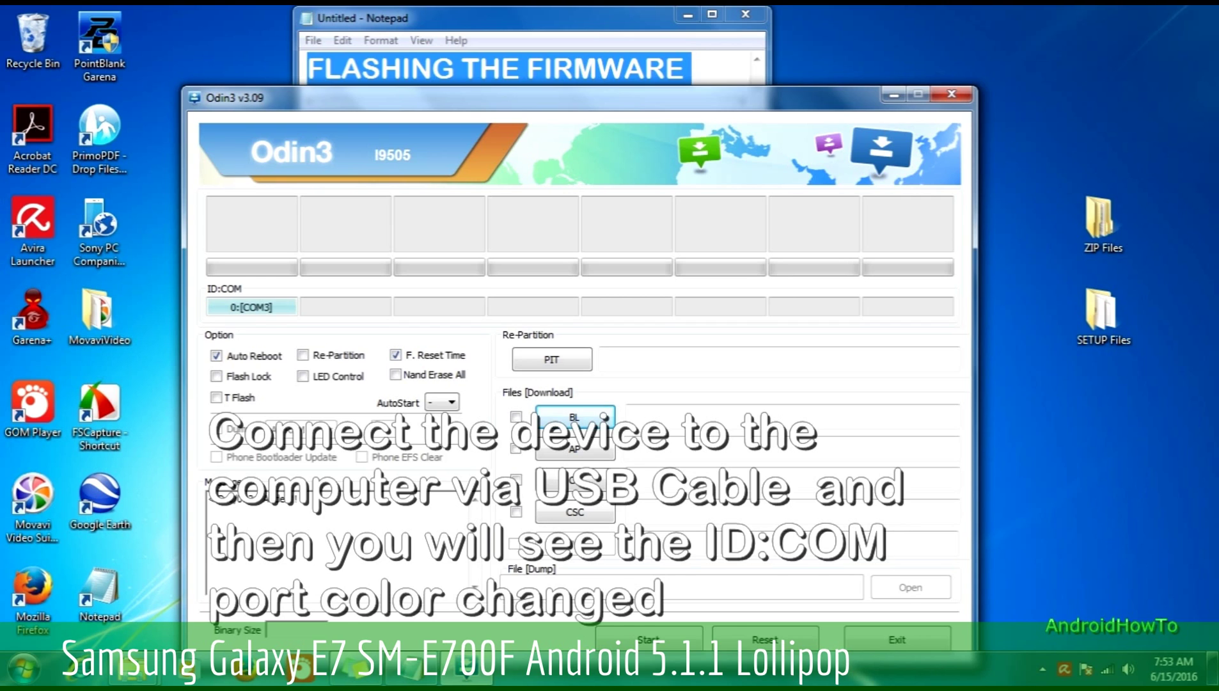
Enable AP, load the G530HXXU2BOH7_G530HODD2BOH3_G530HXXU2BOH5_HOME.tar.md5 firmware from the desktop's SETUP Files folder, and start flashing the connected phone.
{"action": "left_click", "coordinate": [516, 447]}
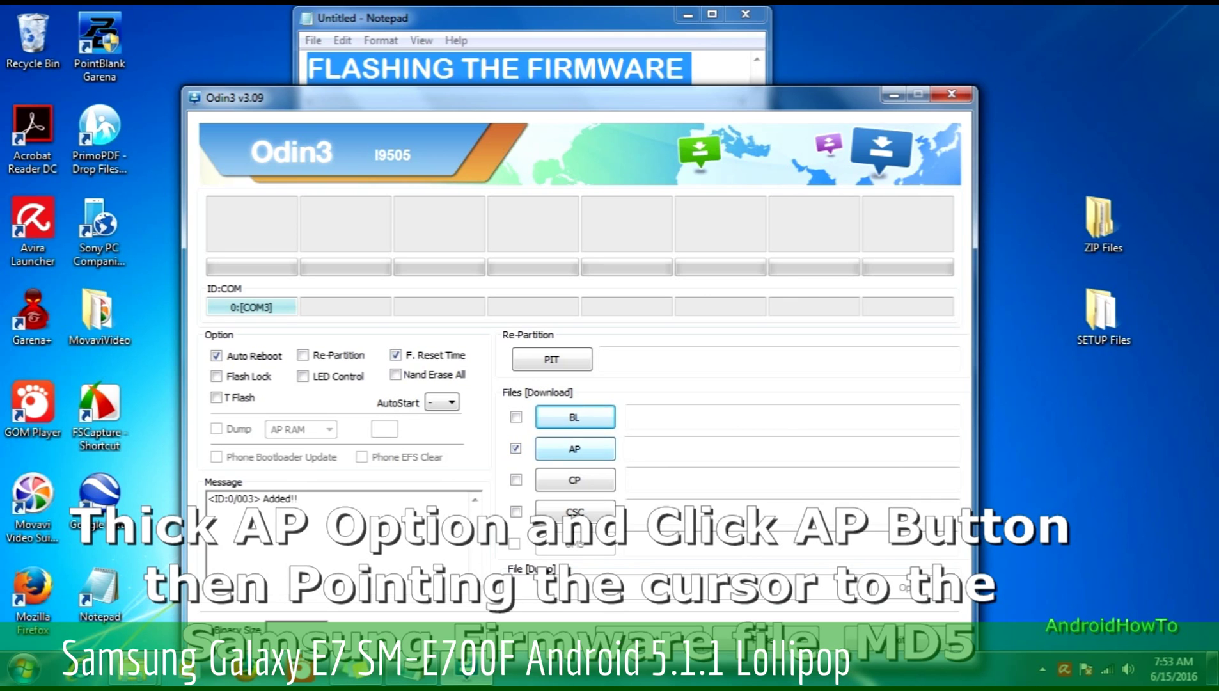
{"action": "left_click", "coordinate": [574, 448]}
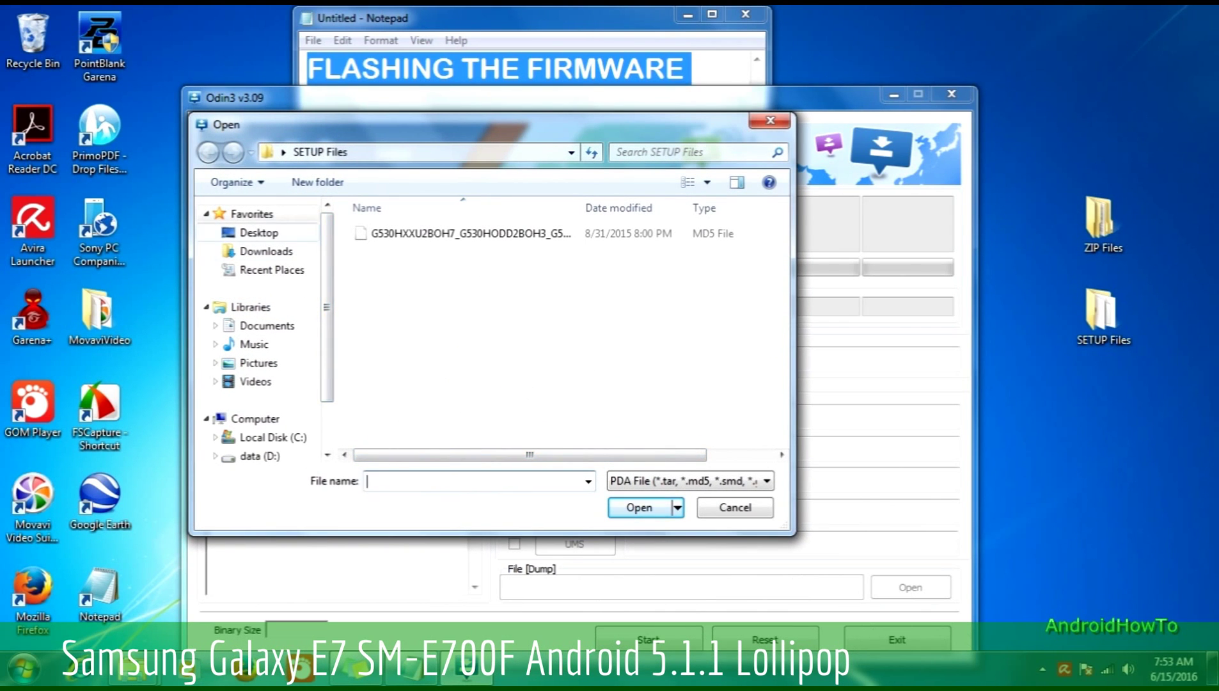
{"action": "left_click", "coordinate": [259, 232]}
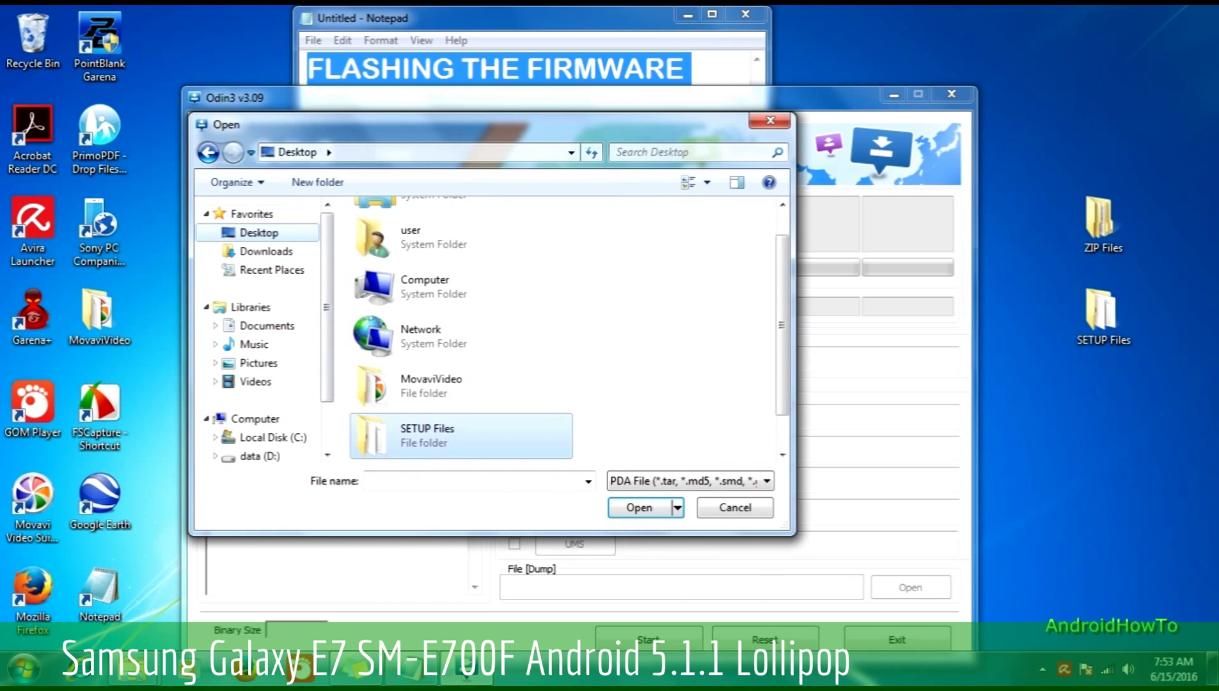
{"action": "double_click", "coordinate": [427, 434]}
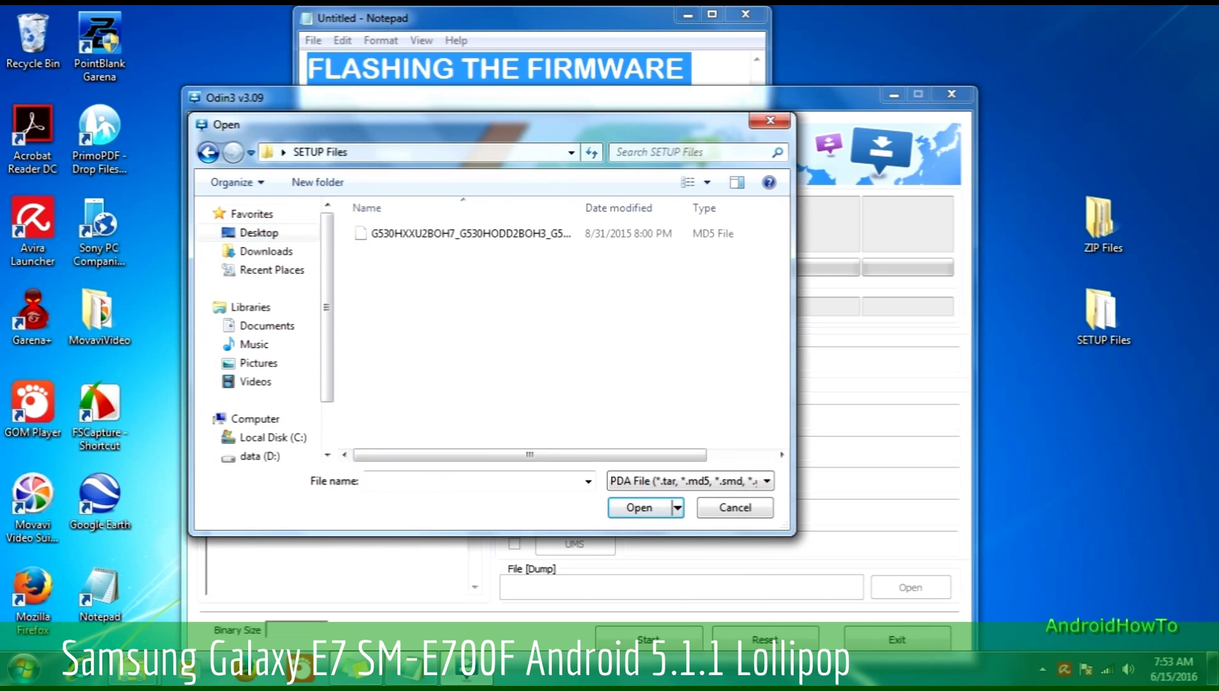
{"action": "left_click", "coordinate": [470, 233]}
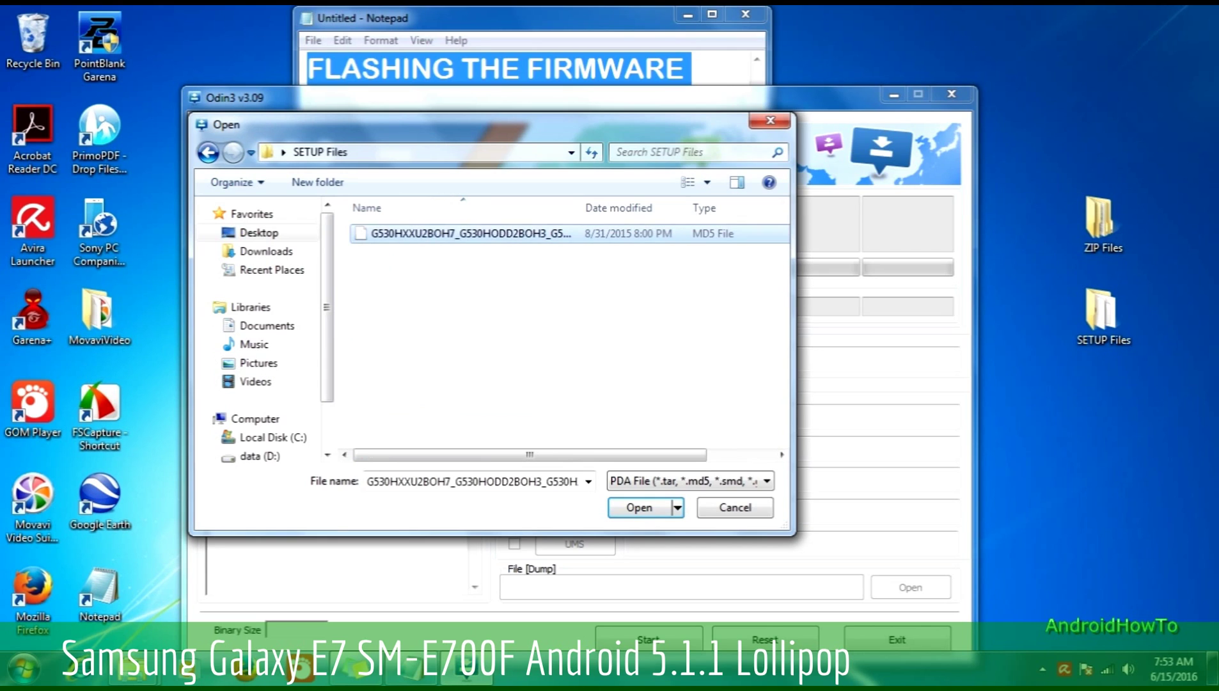
{"action": "key", "text": "Return"}
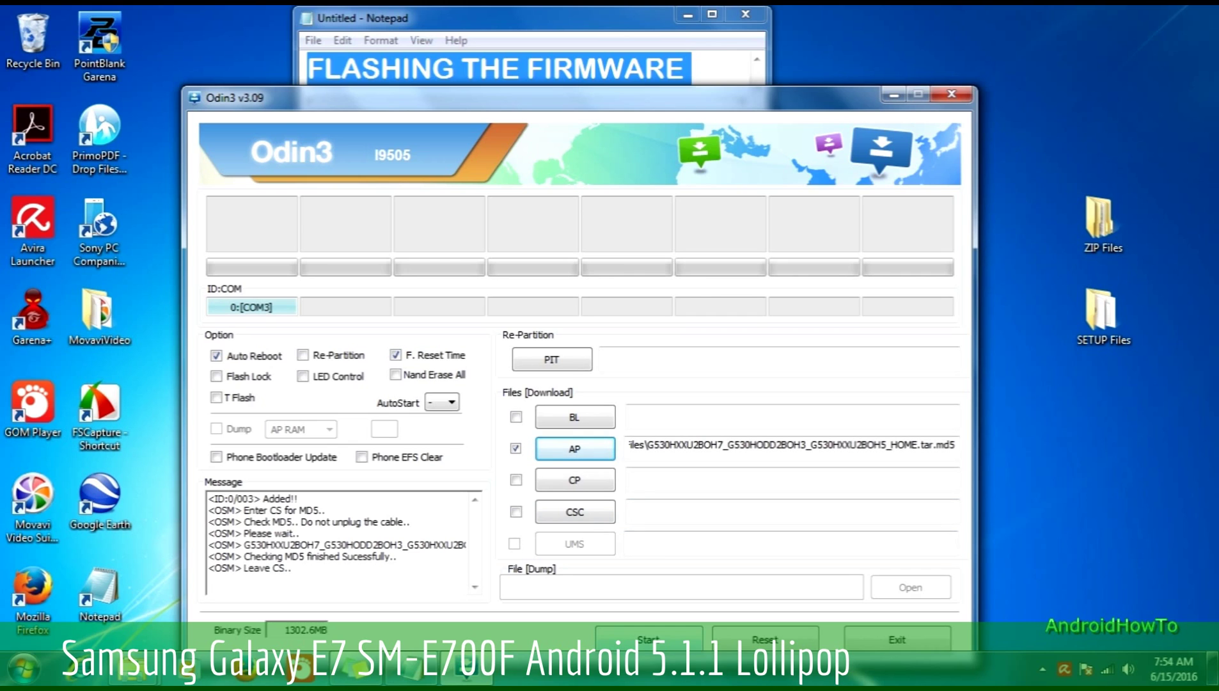
{"action": "left_click", "coordinate": [648, 639]}
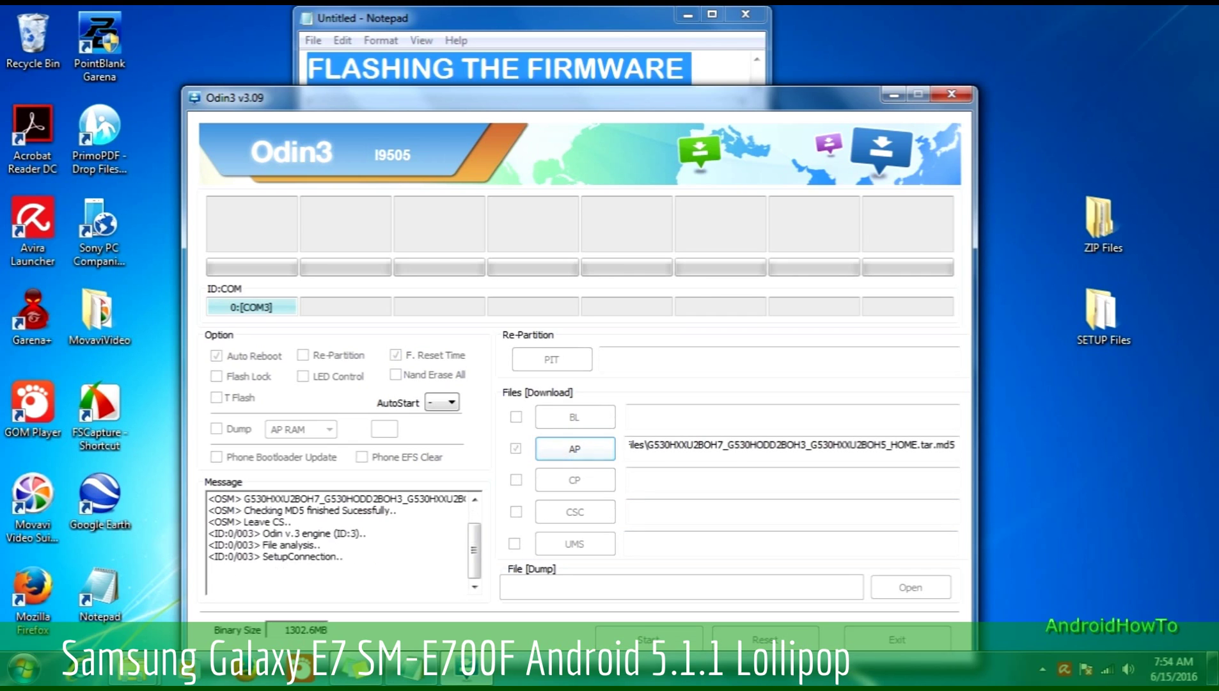